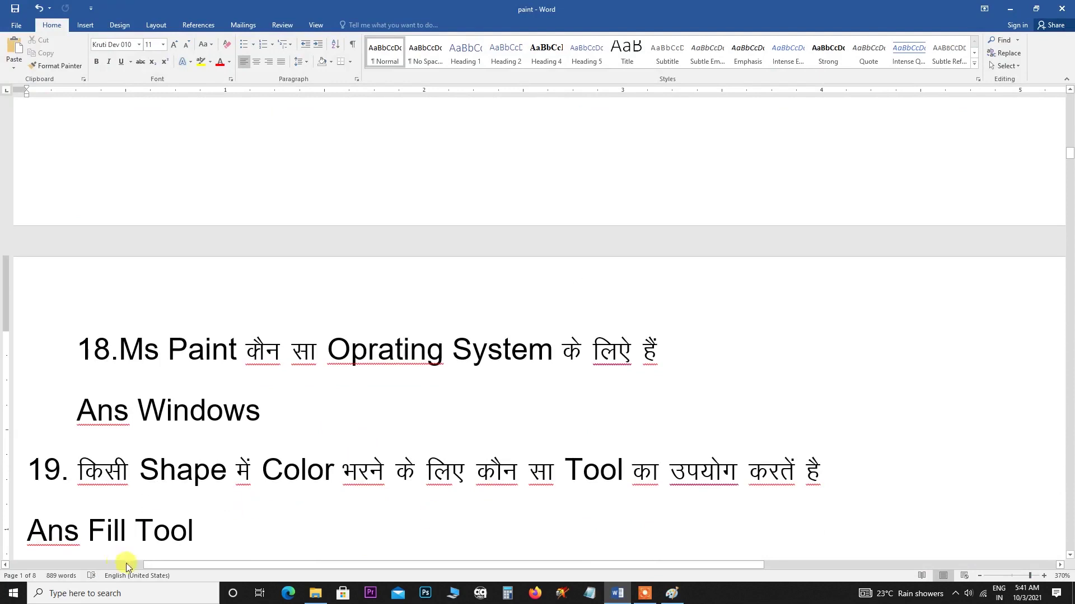
Step: Review question 19 in the Word document, switch to Paint, and collapse and re-expand the ribbon
scroll(275, 404, down, 3)
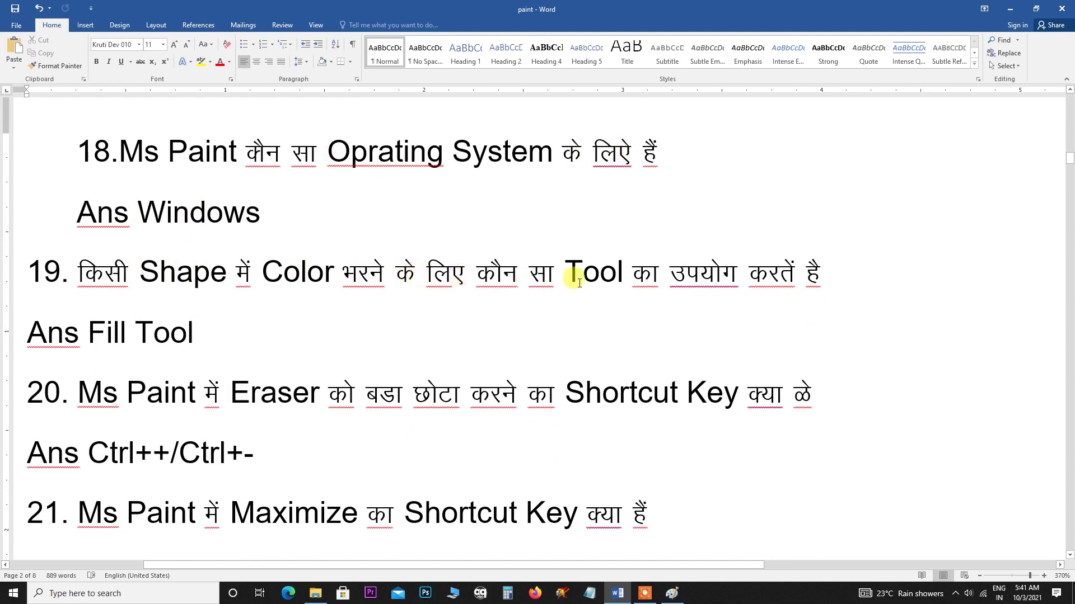
click(671, 593)
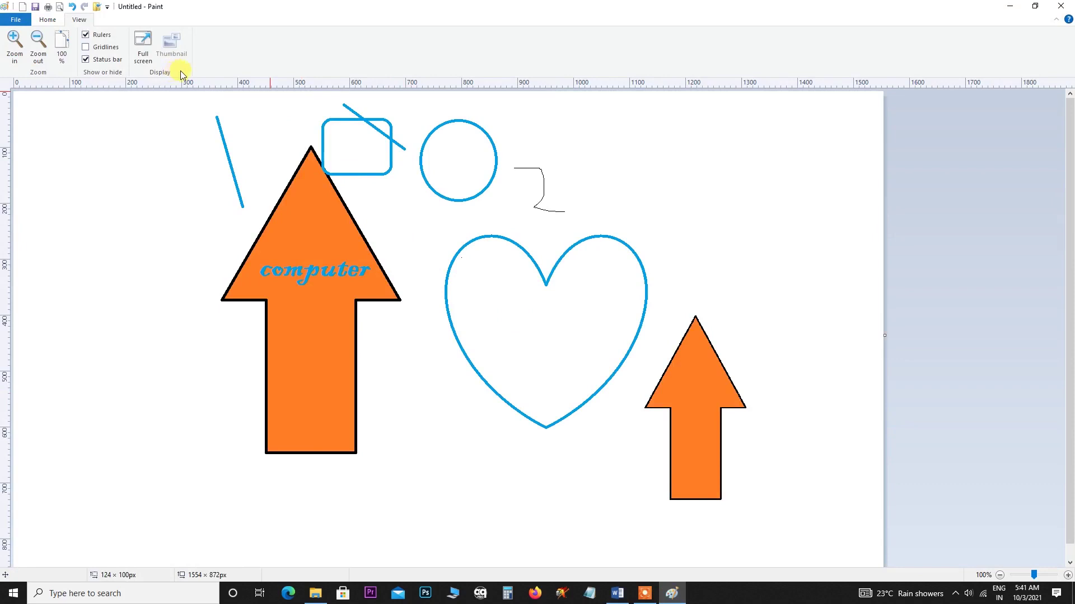
key(ctrl+F1)
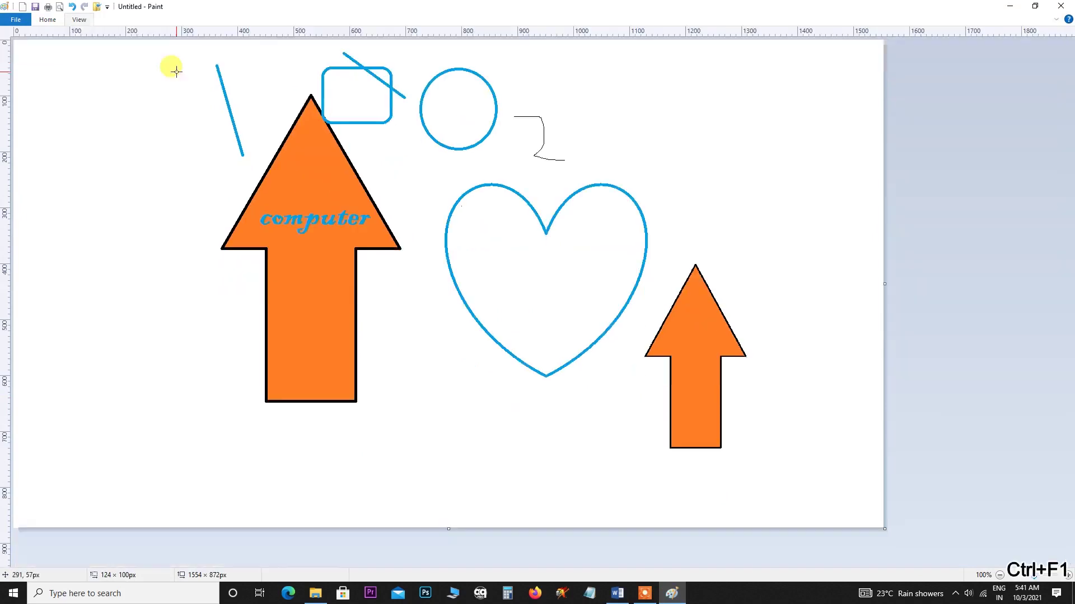
key(ctrl+F1)
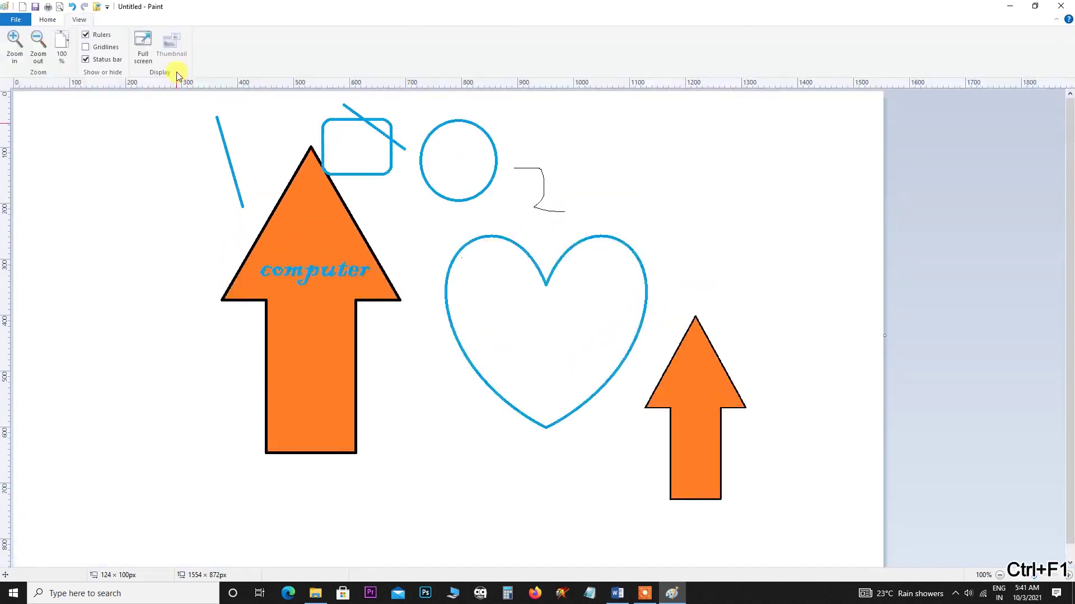
Step: Fill the large orange arrow with the current blue using the Fill tool, and refill it with red
click(46, 21)
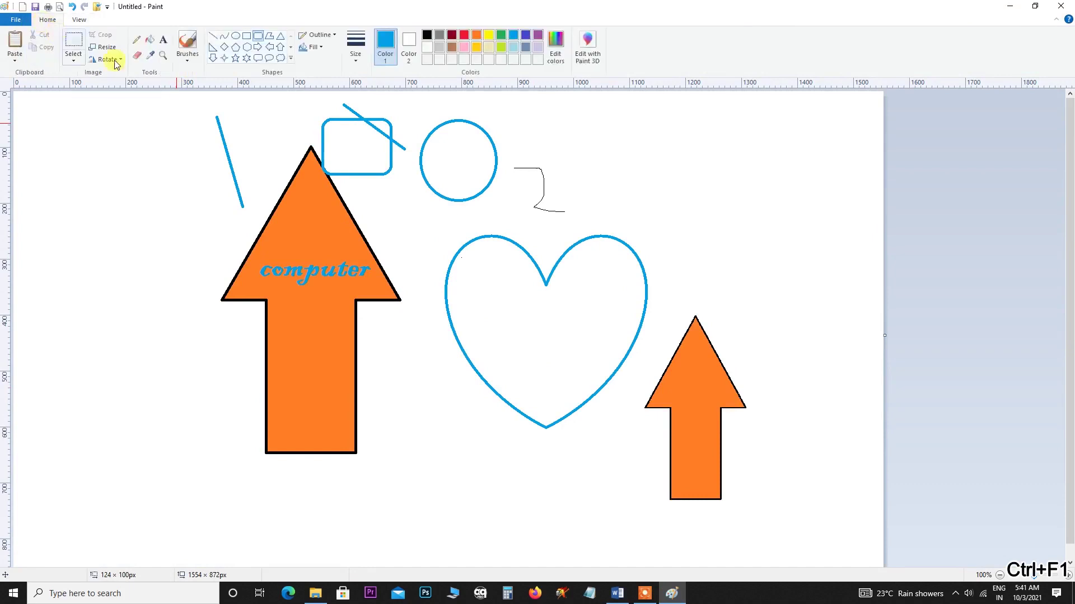
click(149, 40)
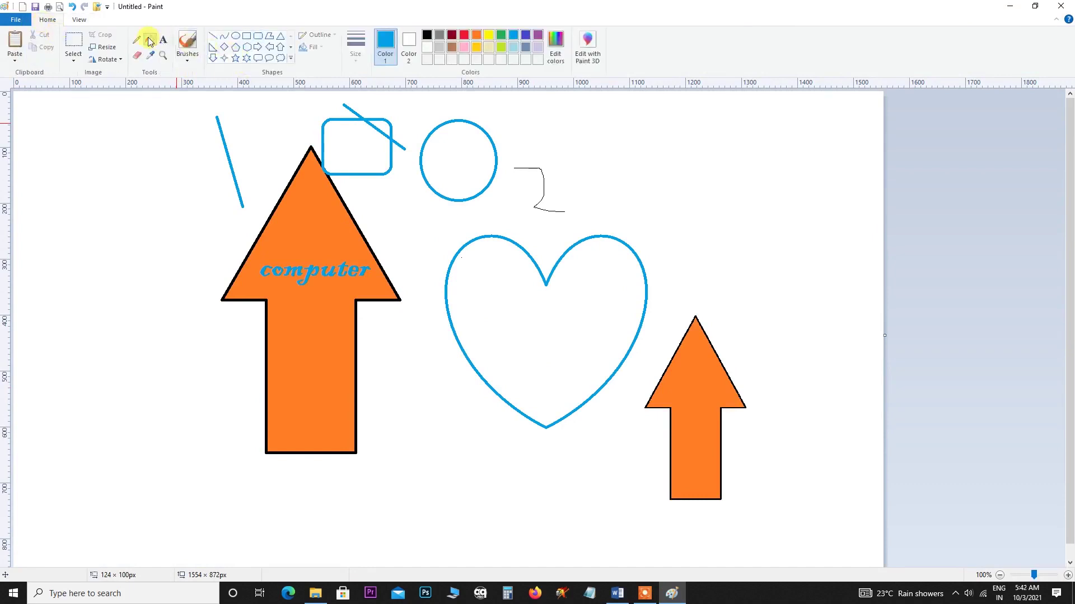
click(313, 297)
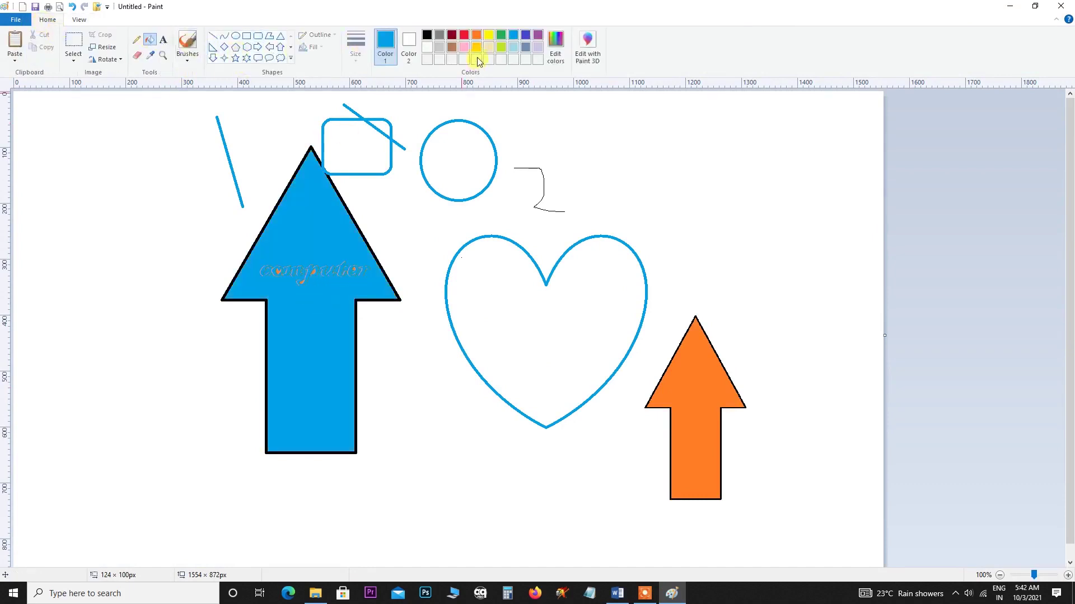
click(466, 35)
click(352, 303)
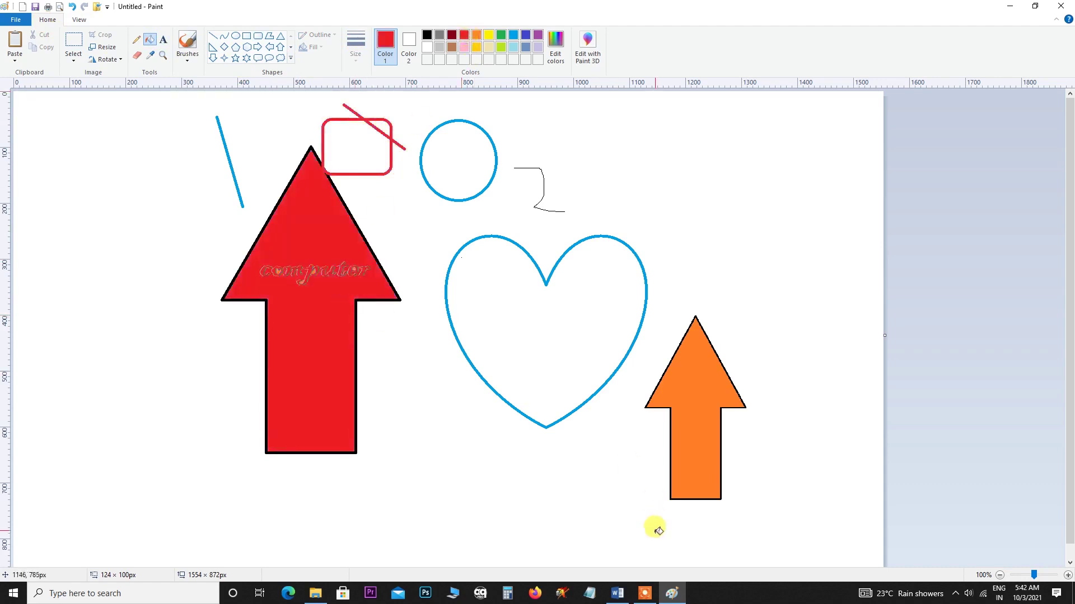
Step: Switch to Word to read question 20 about resizing the eraser, and return to Paint
click(618, 594)
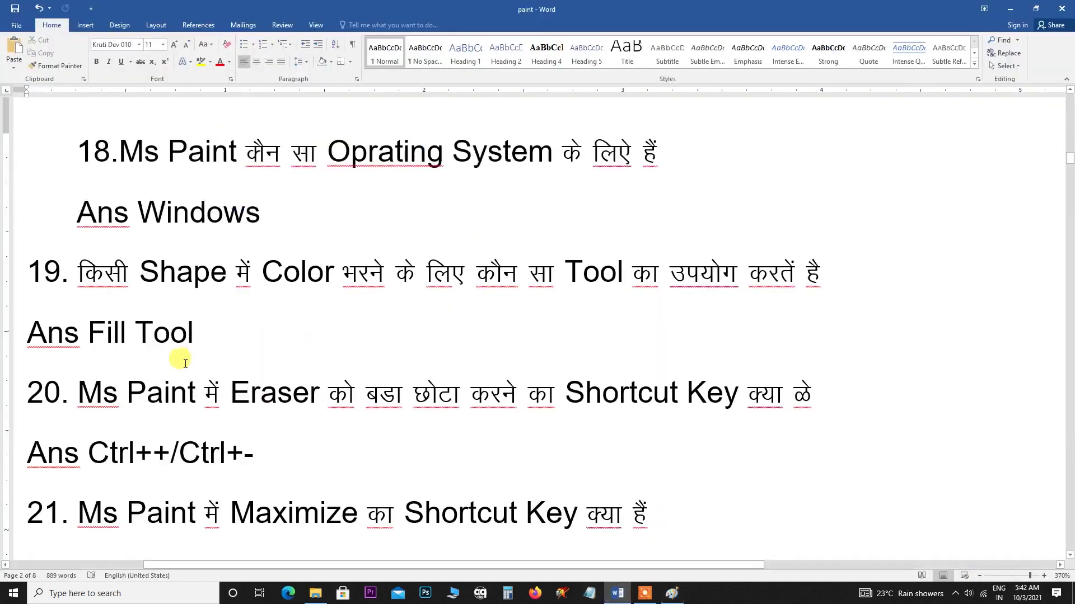
scroll(162, 341, down, 2)
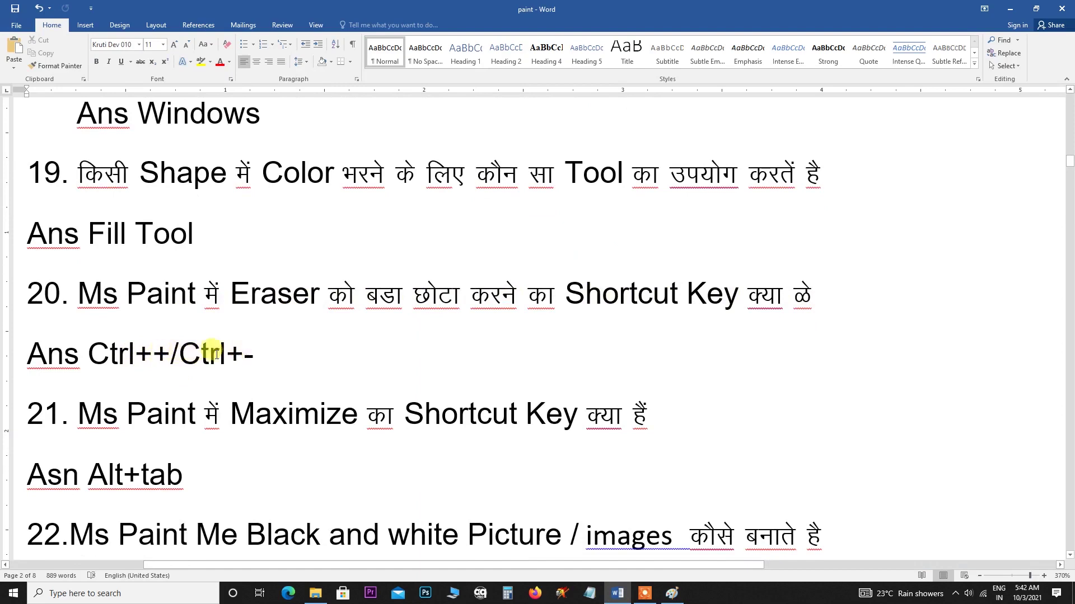
click(672, 593)
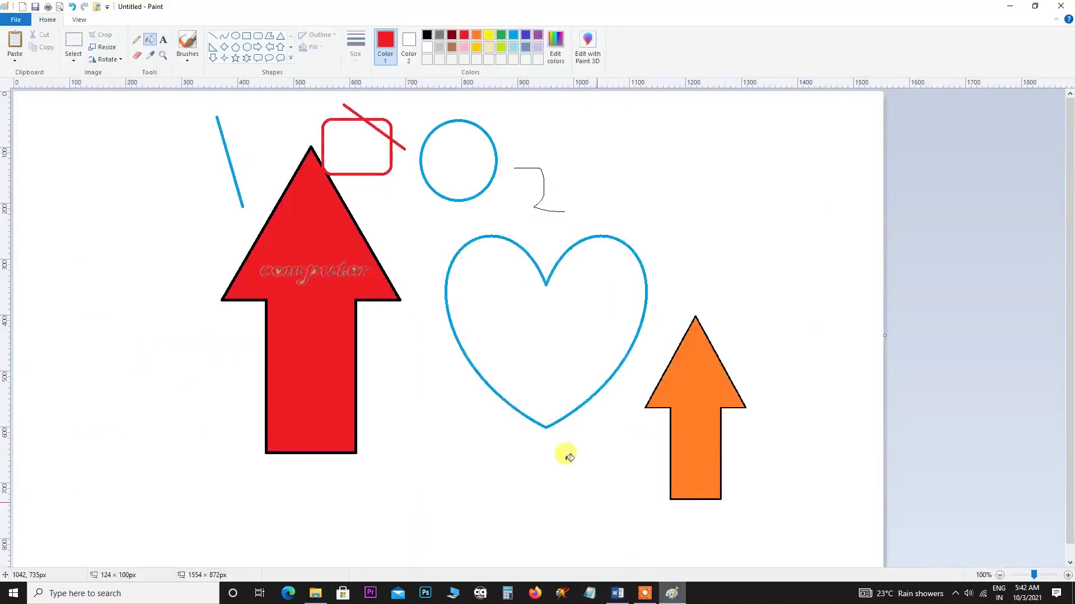
Step: Select the Eraser and demonstrate resizing it by enlarging and shrinking it twice
click(138, 56)
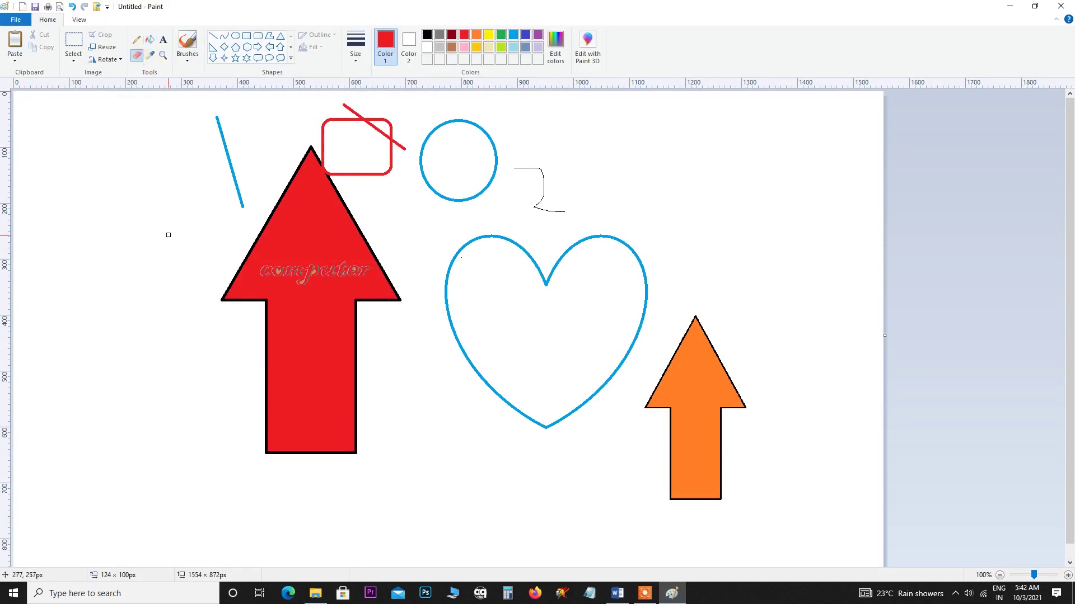
key(ctrl+plus)
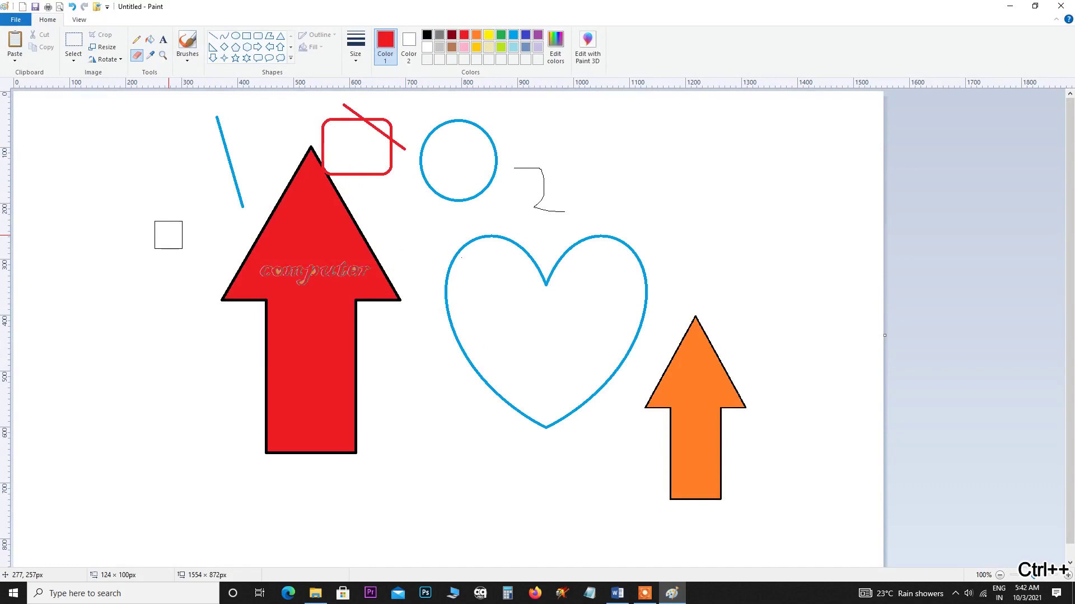
key(ctrl+minus)
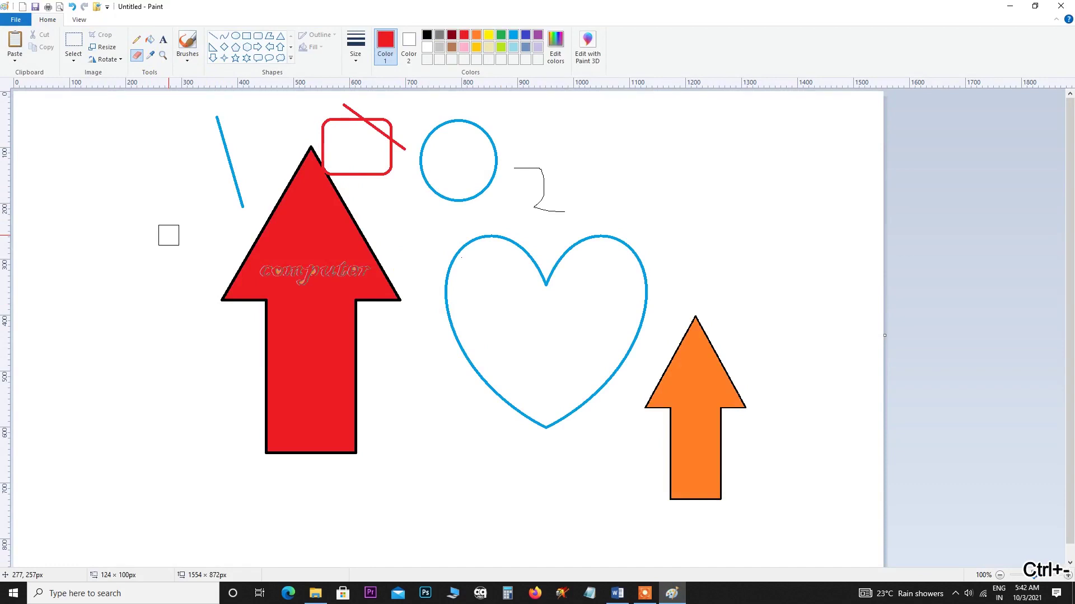
key(ctrl+plus)
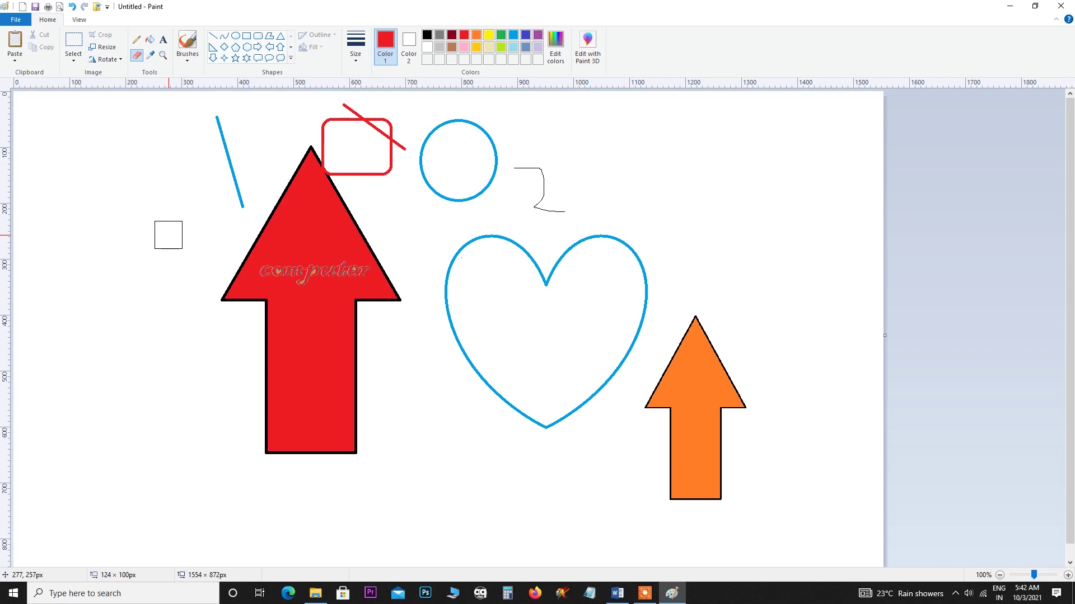
key(ctrl+minus)
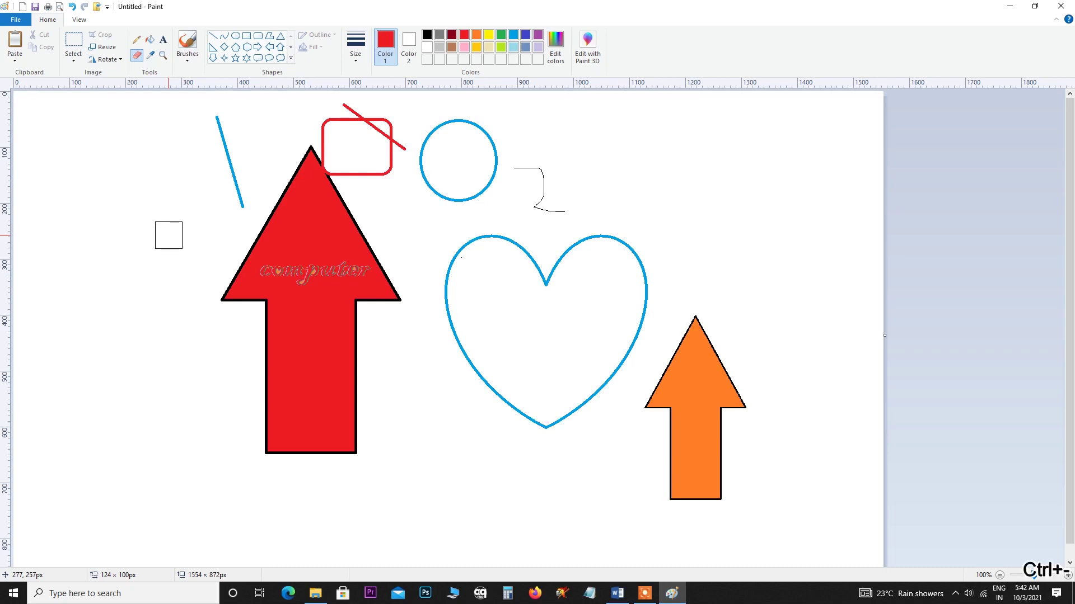
click(650, 598)
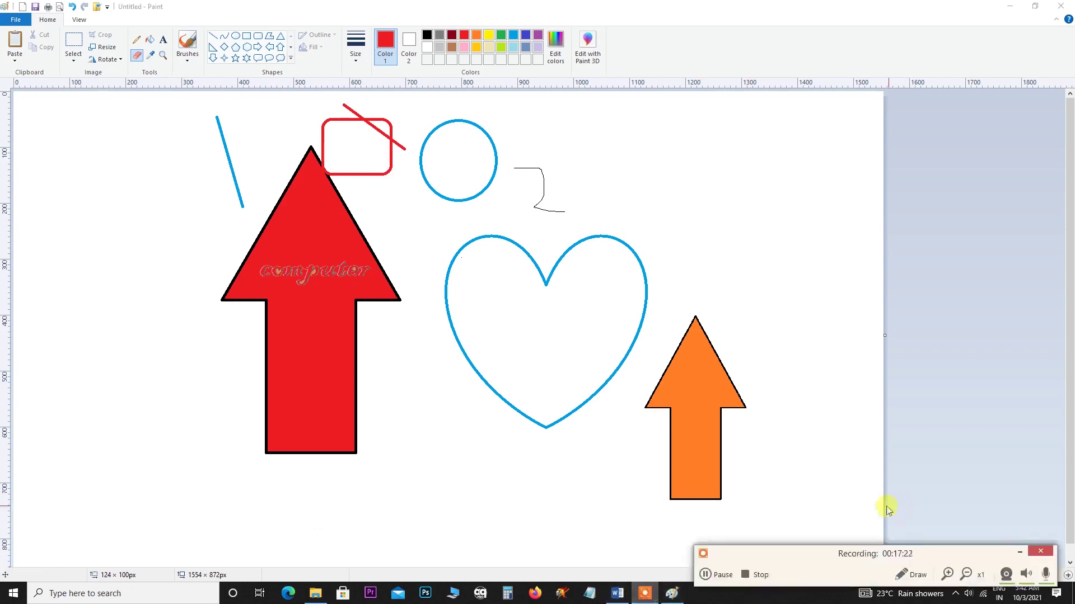
Step: Switch to Word and change the shortcut in the answer to question 21 to "Alt+S"
key(alt+Tab)
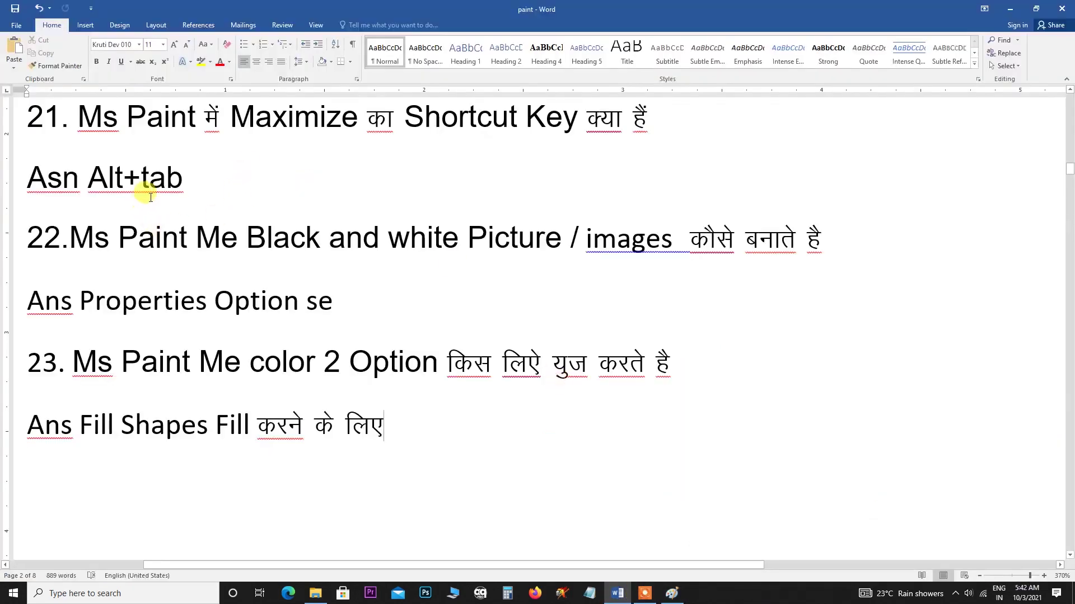
scroll(206, 210, up, 2)
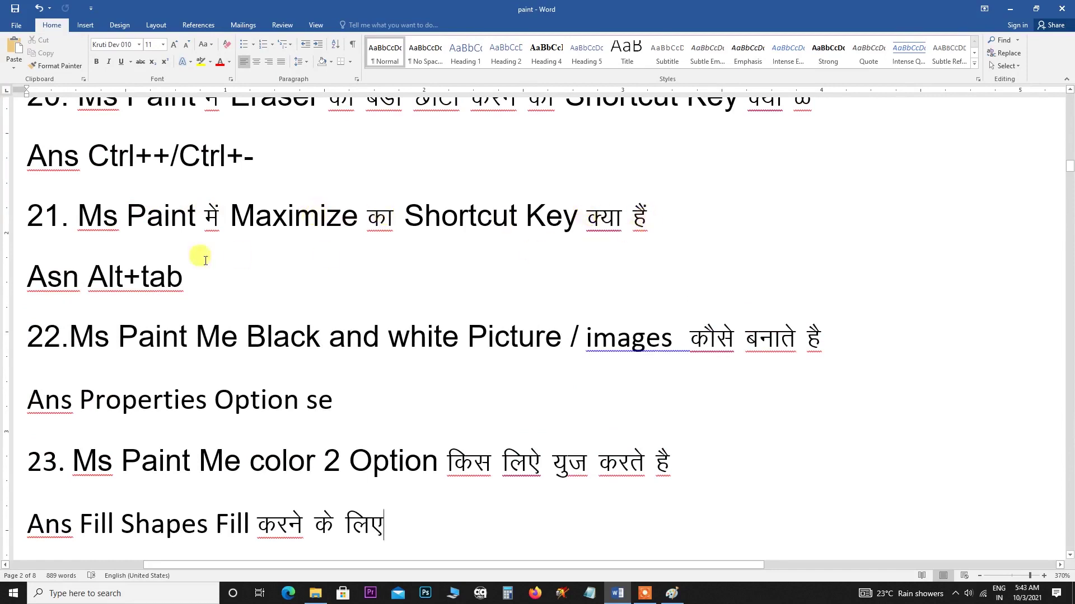
key(alt+Caps_Lock)
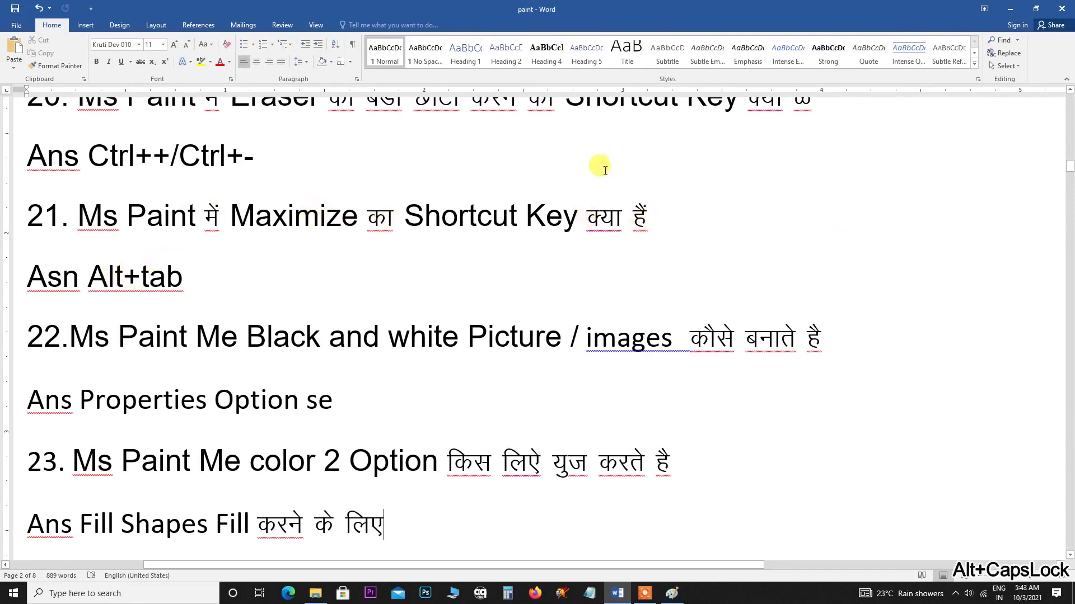
click(186, 271)
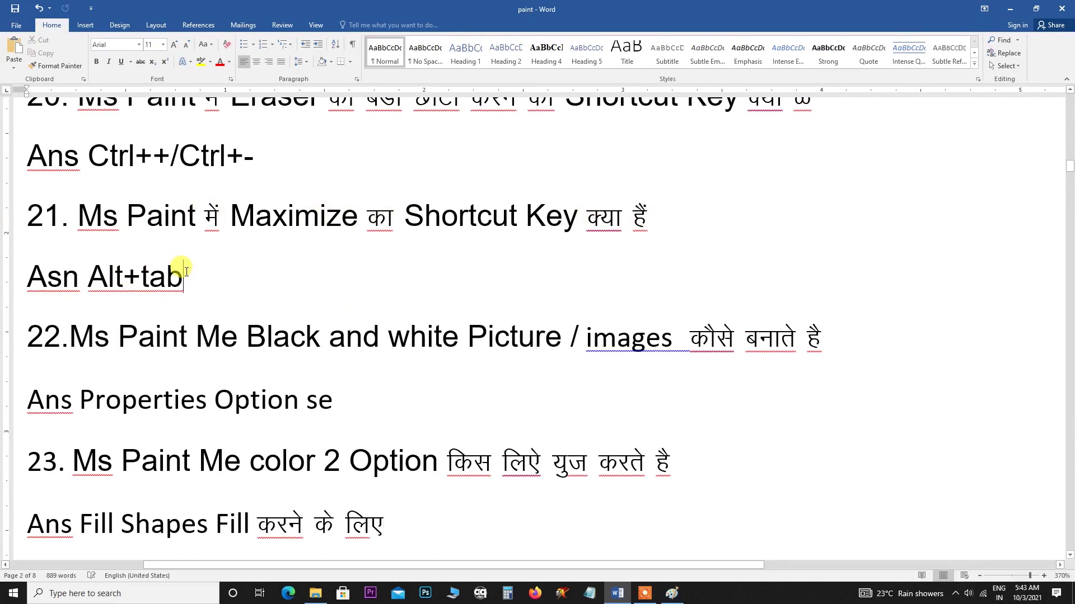
key(BackSpace)
key(BackSpace)
key(BackSpace)
text(S)
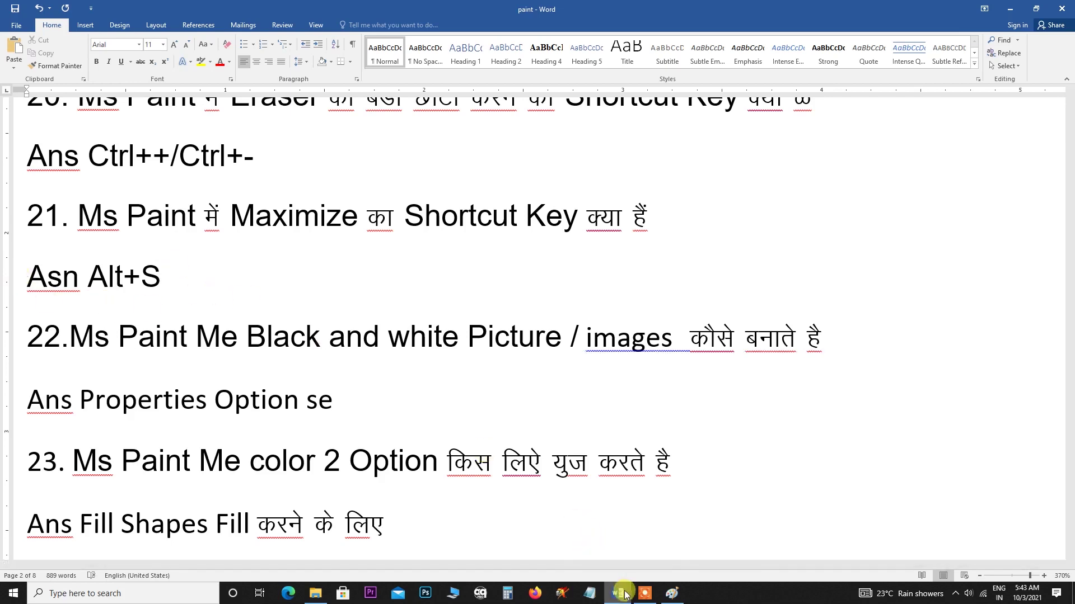
Step: Switch to Paint, minimize its window and restore it
mouse_move(623, 598)
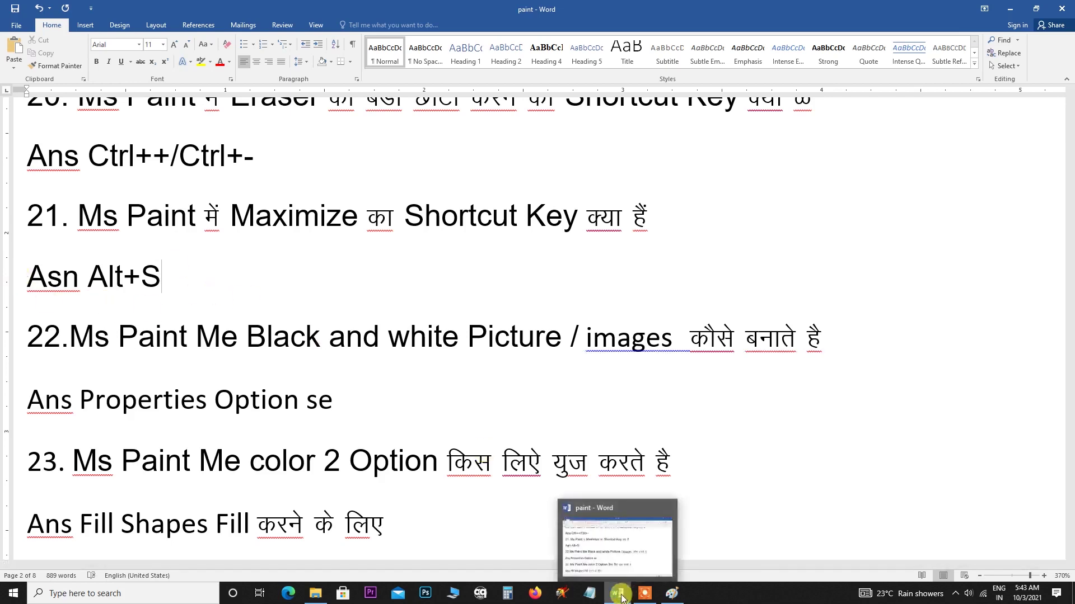
click(620, 597)
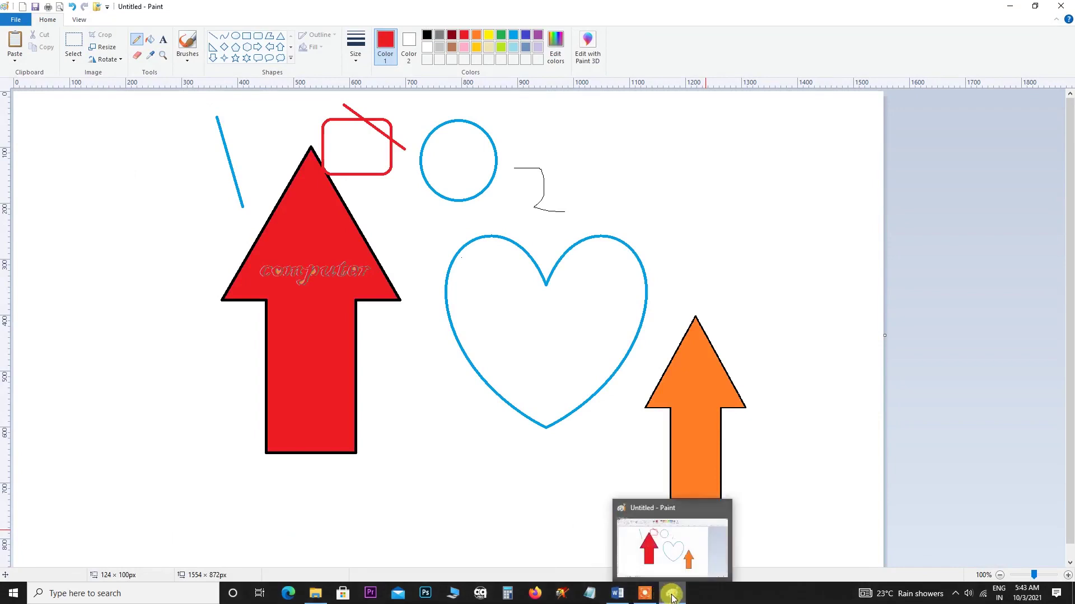
click(673, 594)
click(677, 595)
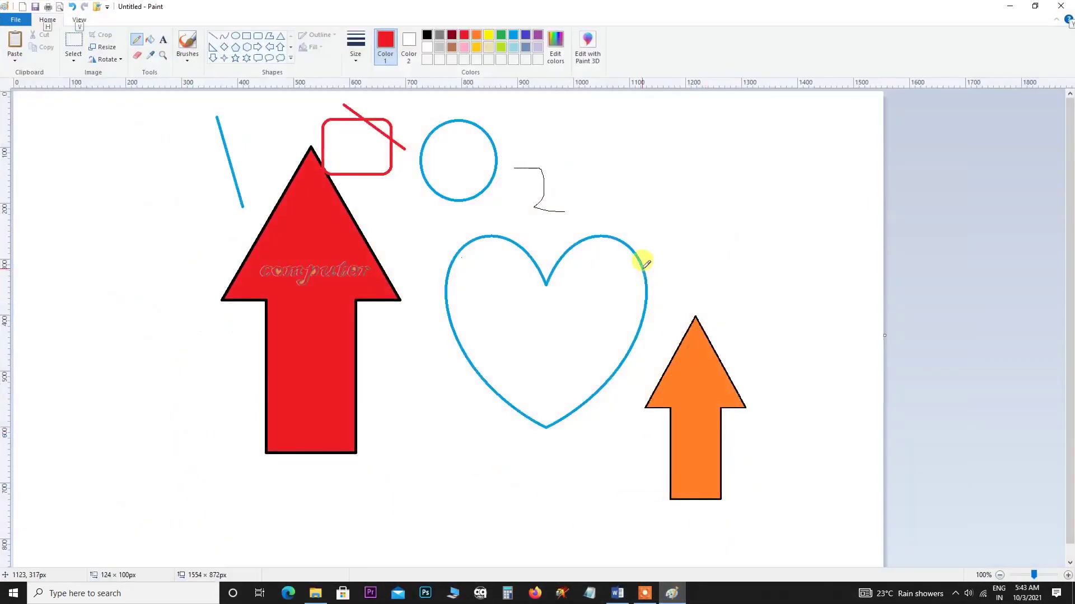
key(alt+space)
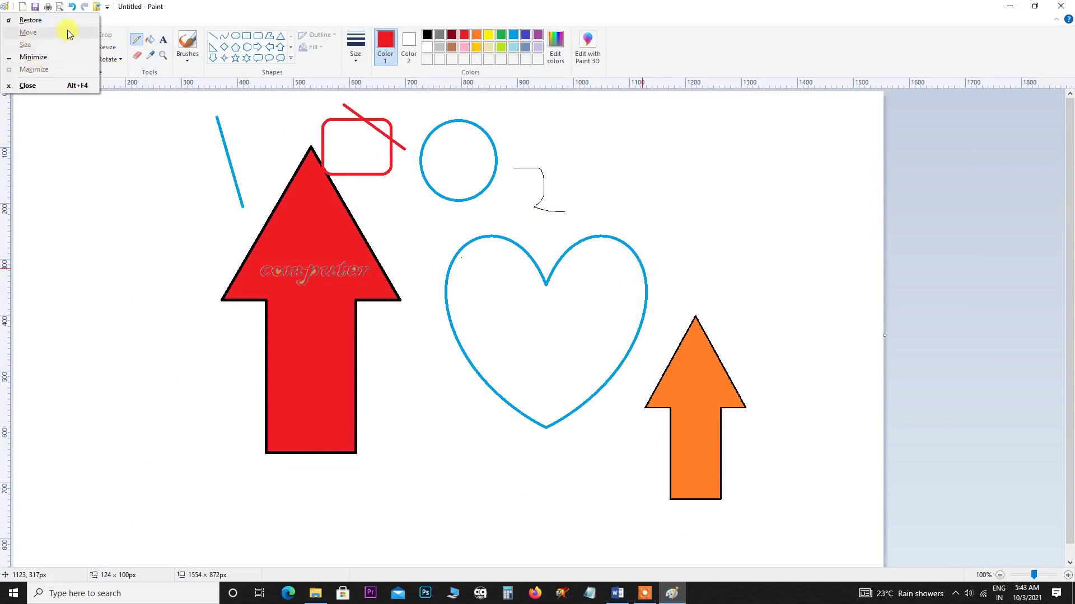
key(Down)
key(Down)
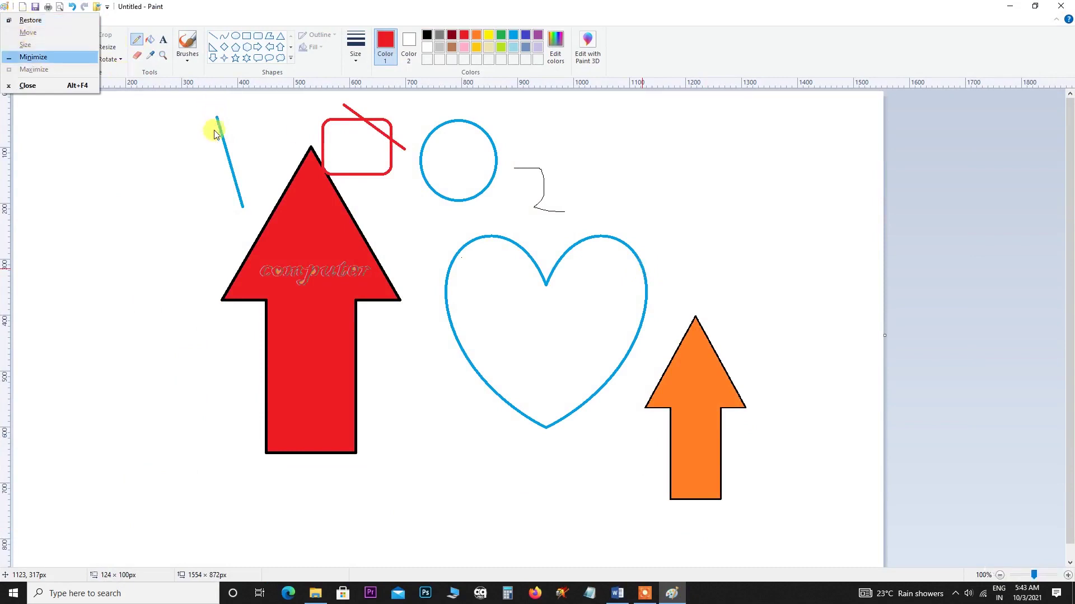
key(Return)
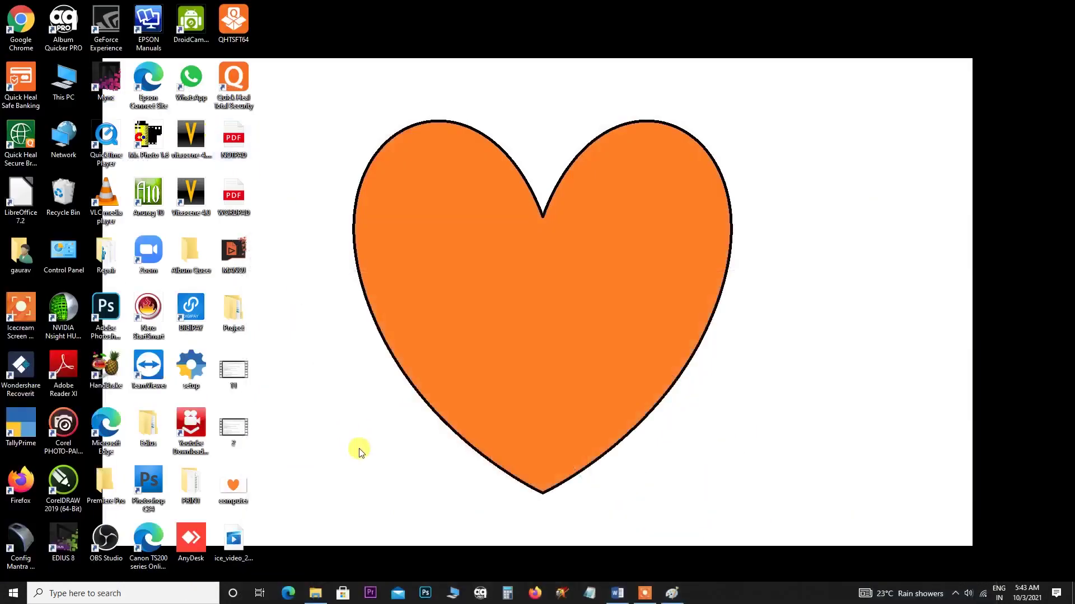
click(672, 595)
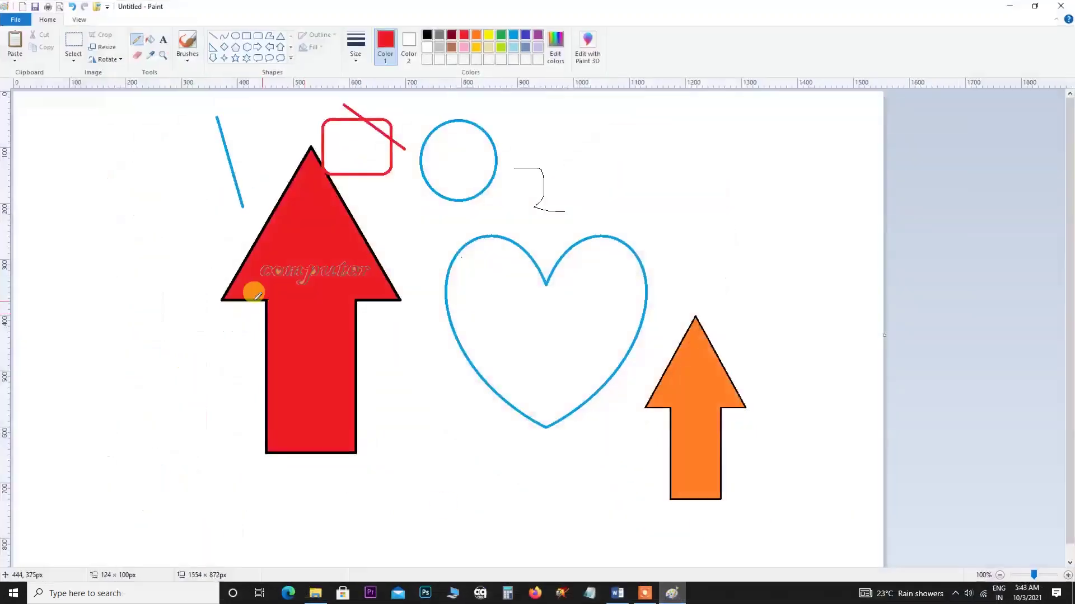
Step: Switch to Word and correct the misspelled Hindi word after "images" in question 22 to "कैसे"
click(617, 593)
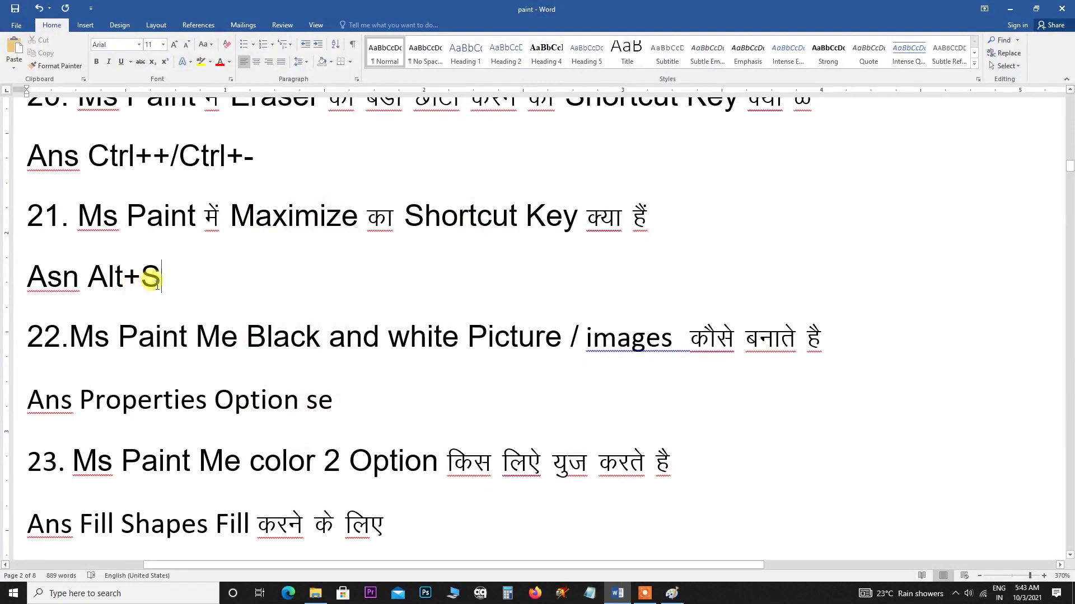
scroll(120, 273, down, 3)
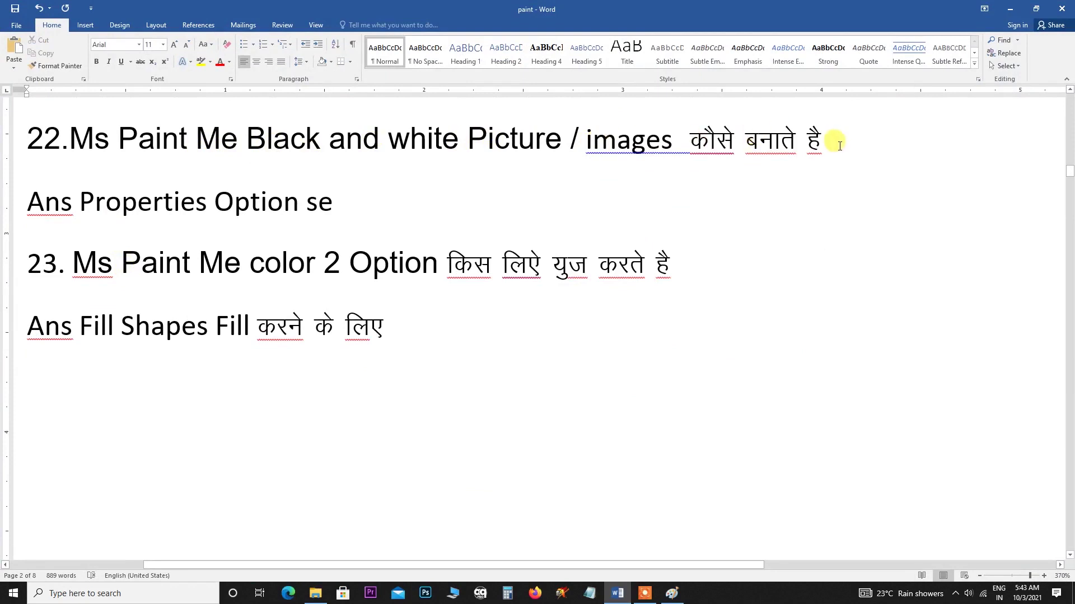
click(717, 139)
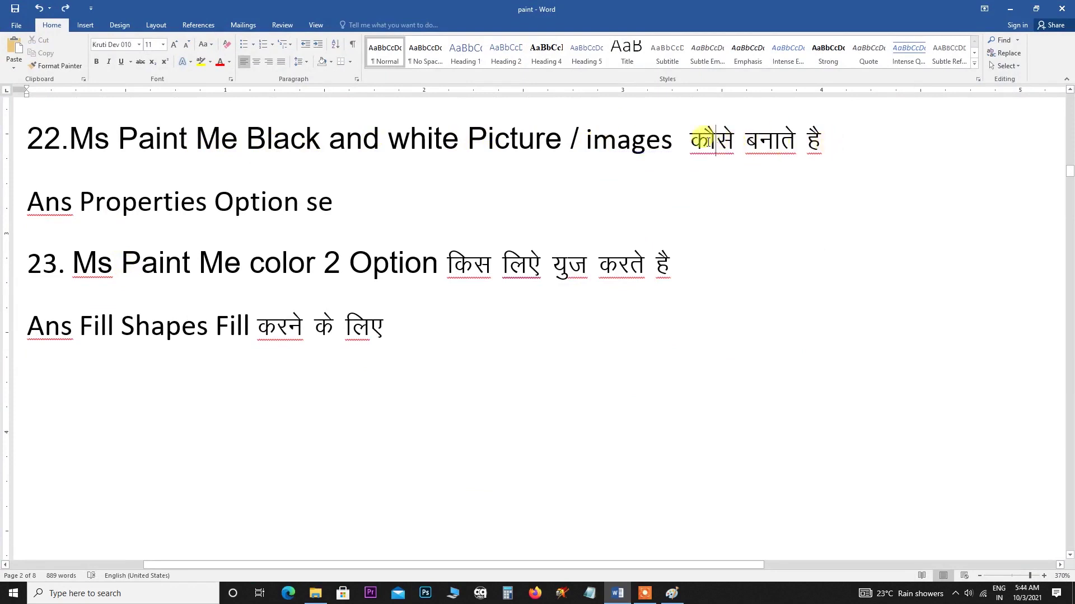
key(BackSpace)
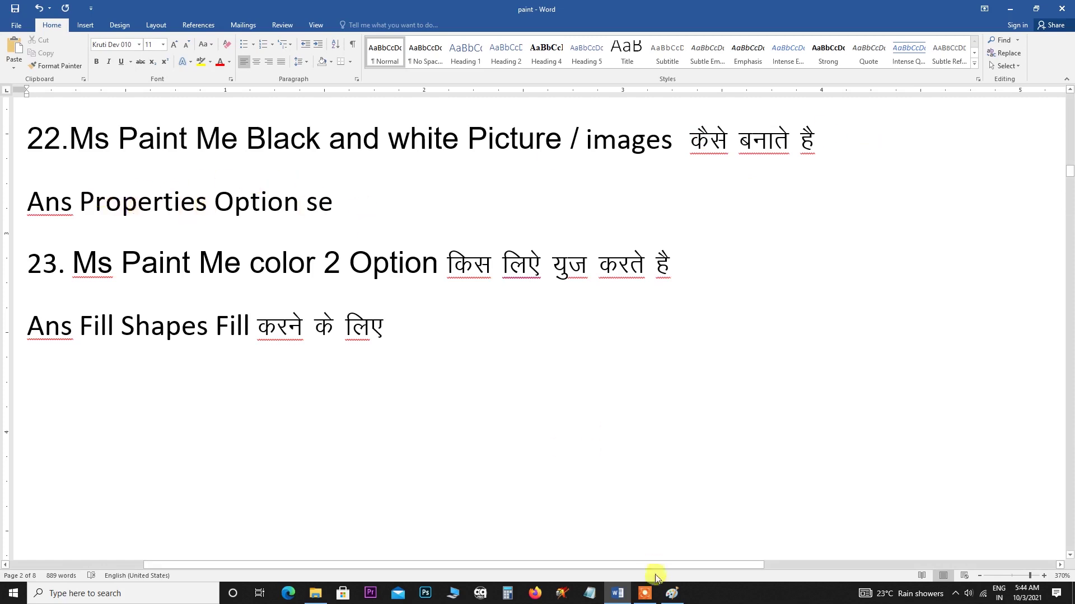
Step: Switch to Paint and convert the coloured drawing to black and white in the image properties
click(672, 593)
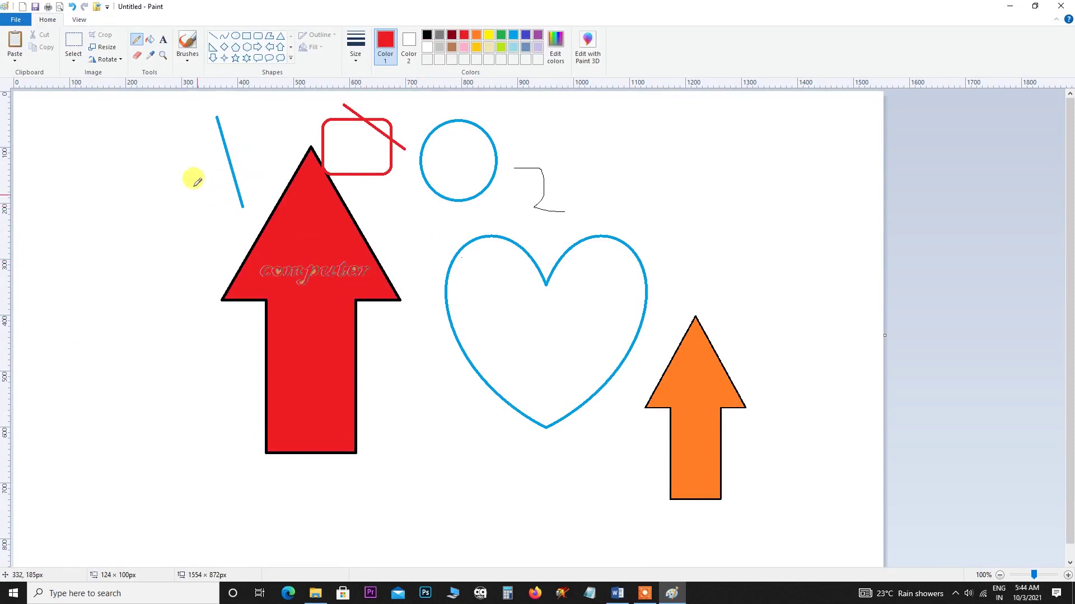
click(17, 21)
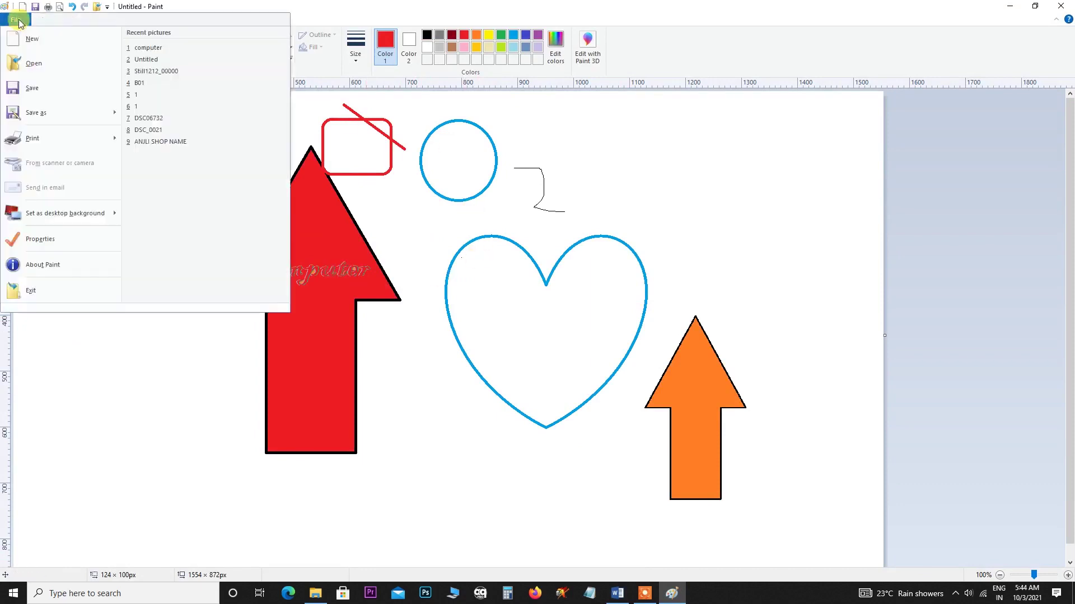
click(42, 240)
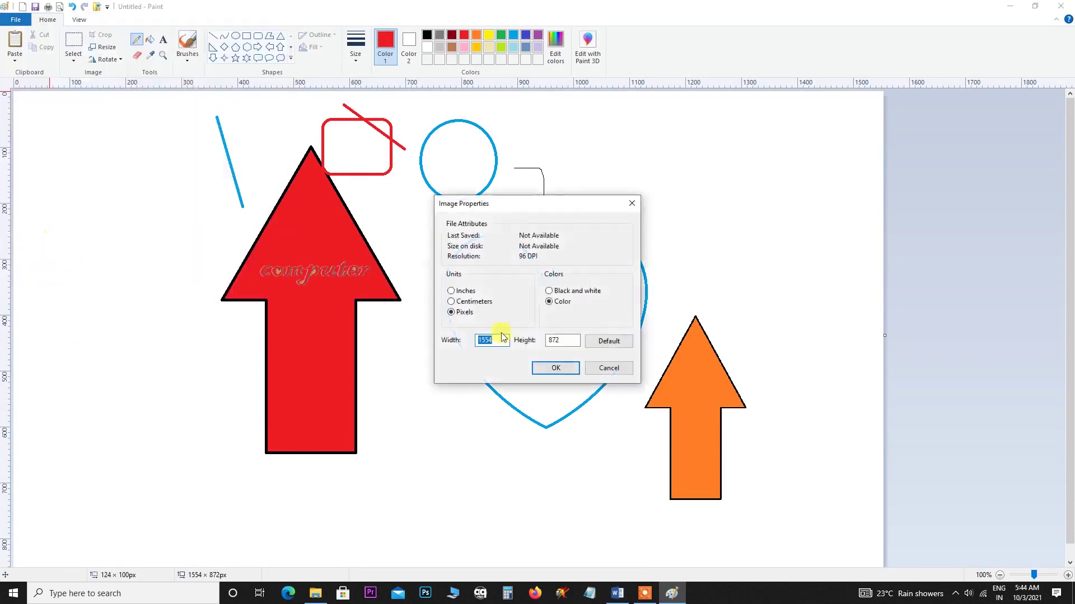
click(549, 291)
click(555, 369)
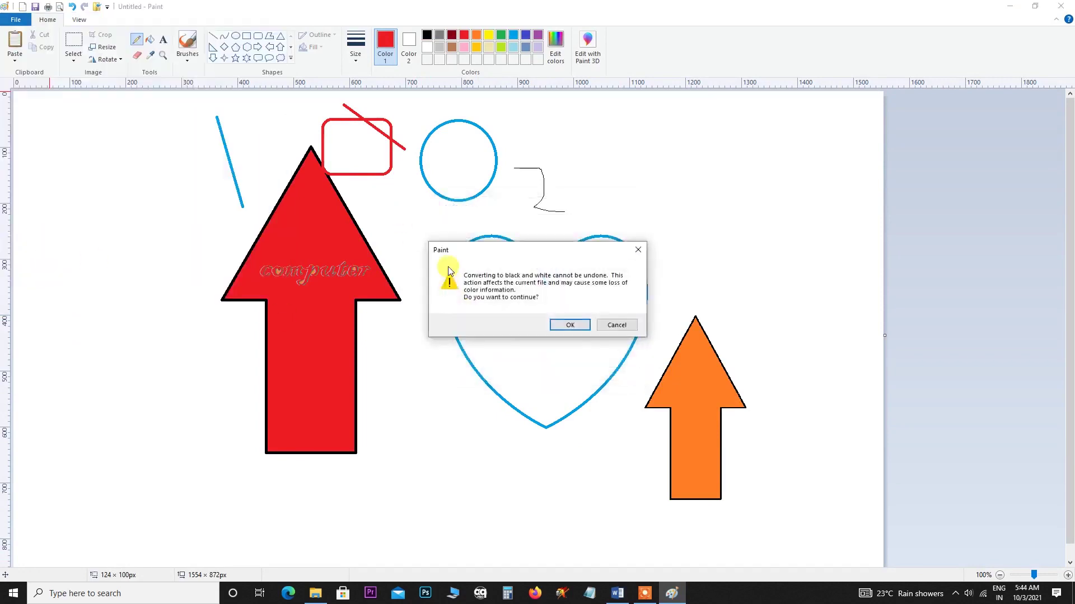
click(567, 327)
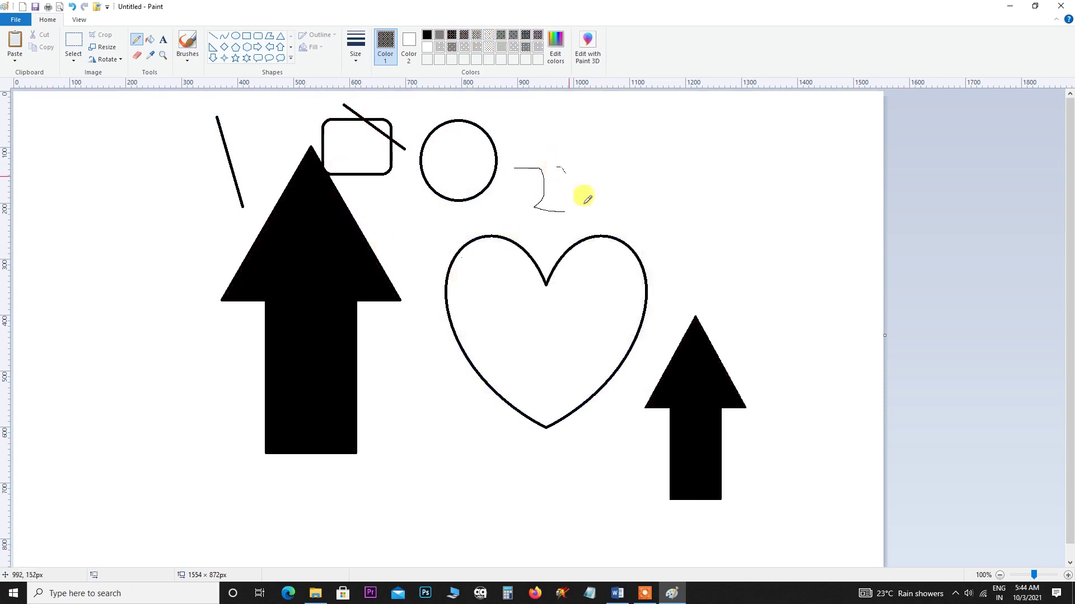
Step: Draw three freehand pencil lines on the black-and-white drawing, two near the heart and one beside the large arrow
drag(584, 198, 630, 270)
drag(629, 120, 682, 260)
drag(177, 167, 212, 328)
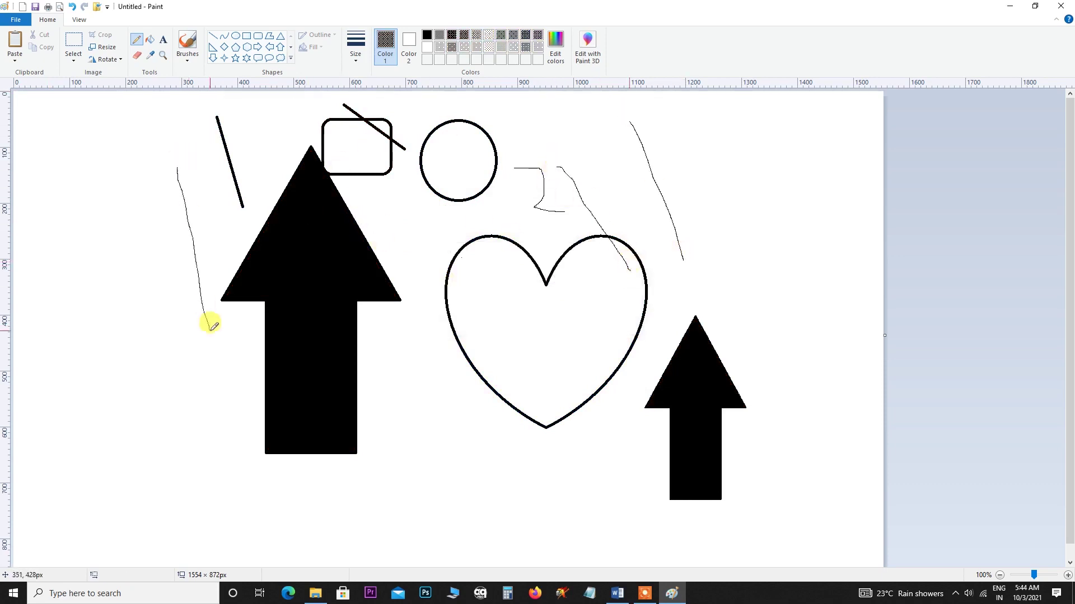
Step: Set the drawing as the desktop background, saving it on the Desktop as the PNG file Untitled
click(19, 23)
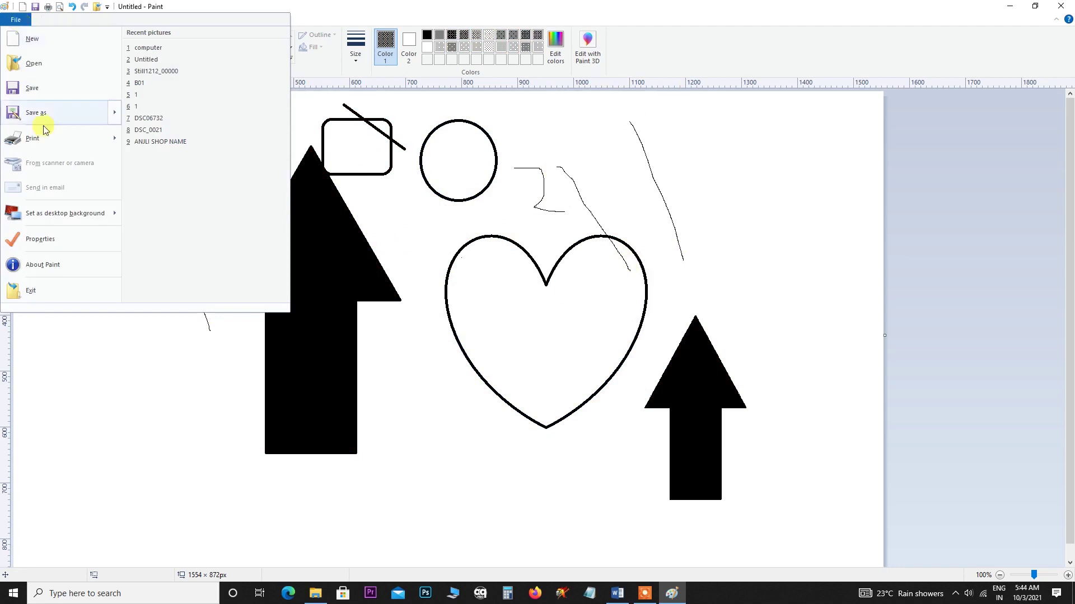
click(66, 218)
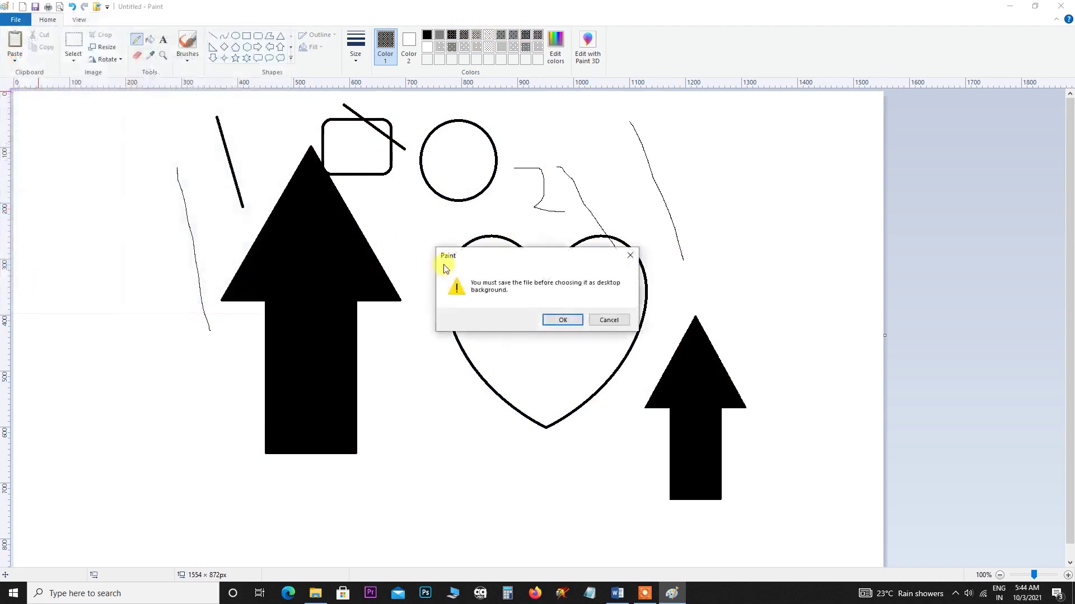
click(551, 319)
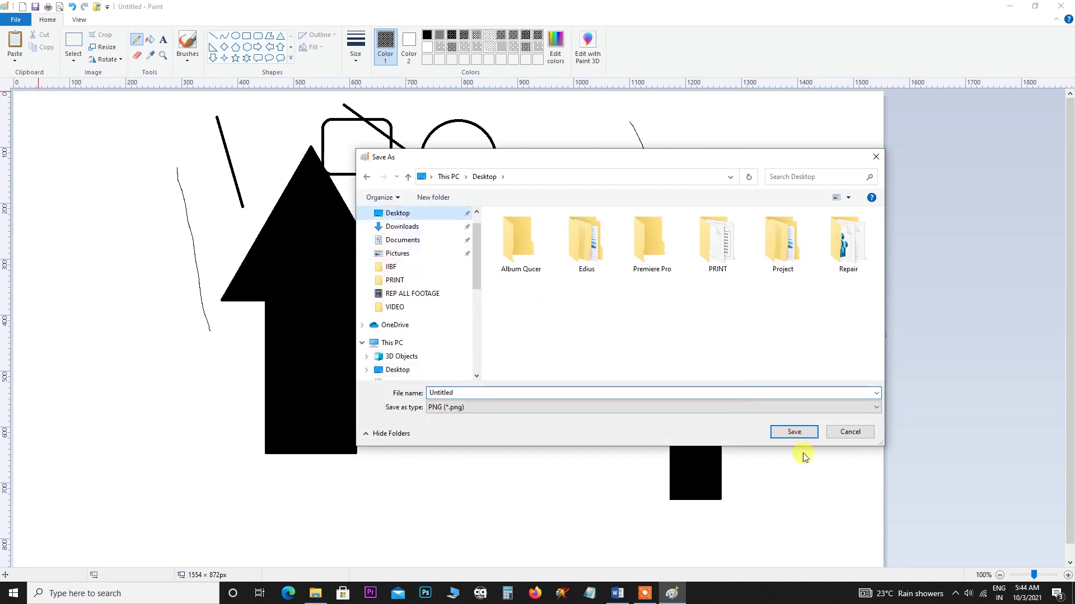
click(791, 433)
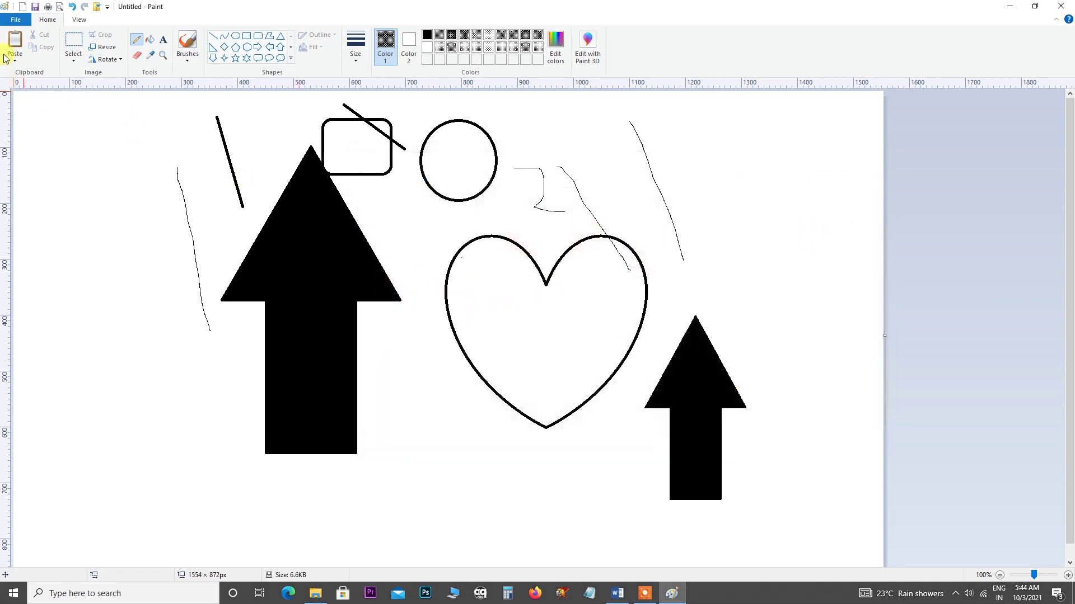
Step: Change the image properties from black and white back to Color
click(16, 19)
click(33, 234)
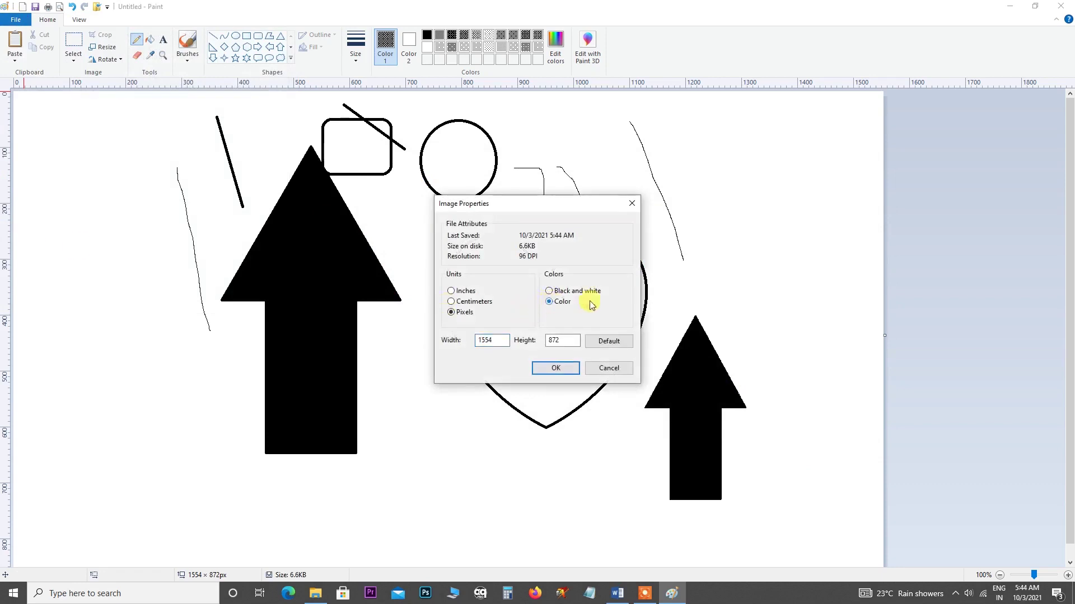
click(552, 369)
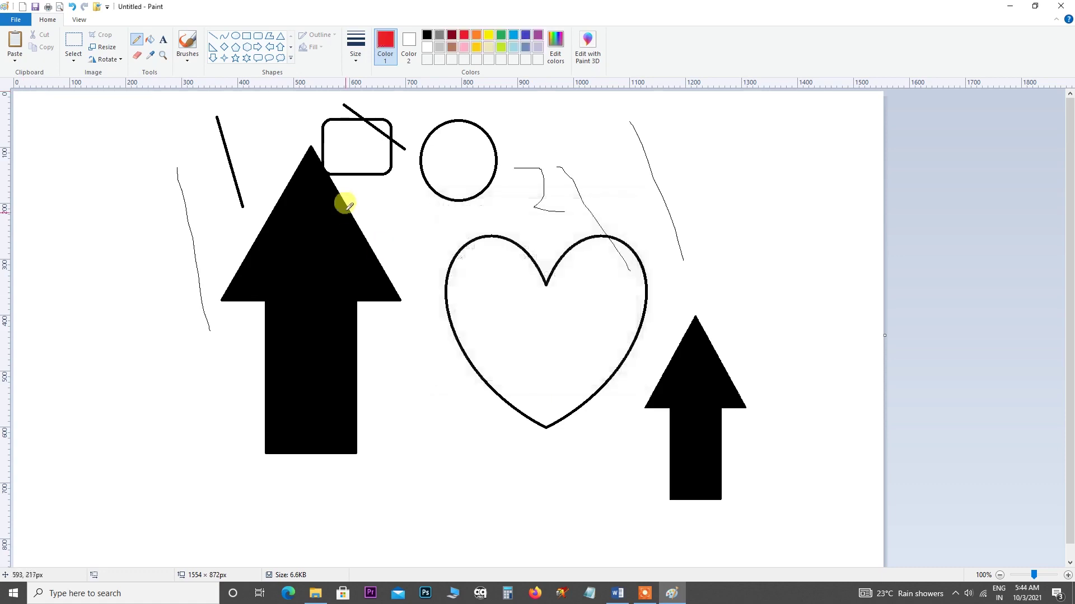
Step: Draw four red freehand pencil lines across the upper shapes and undo them
drag(216, 168, 237, 257)
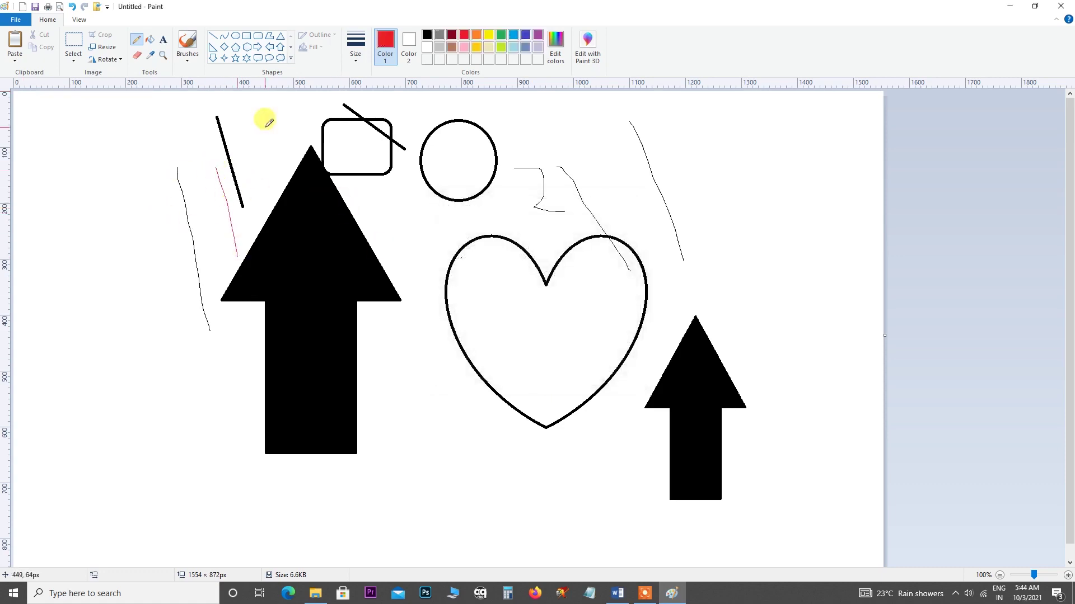
drag(266, 127, 301, 252)
drag(330, 134, 439, 304)
drag(477, 130, 526, 242)
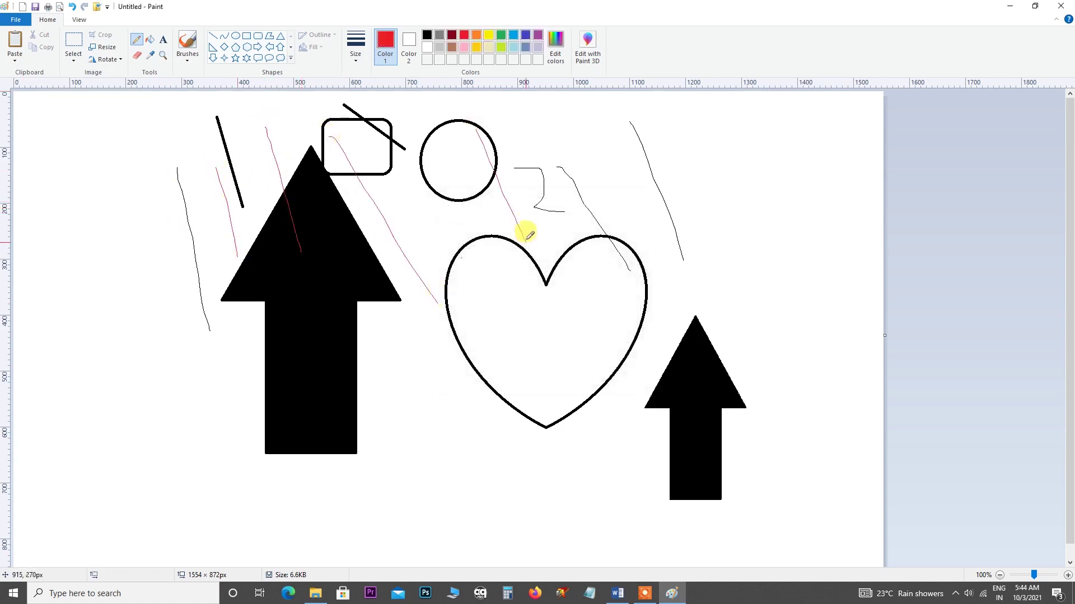
click(72, 8)
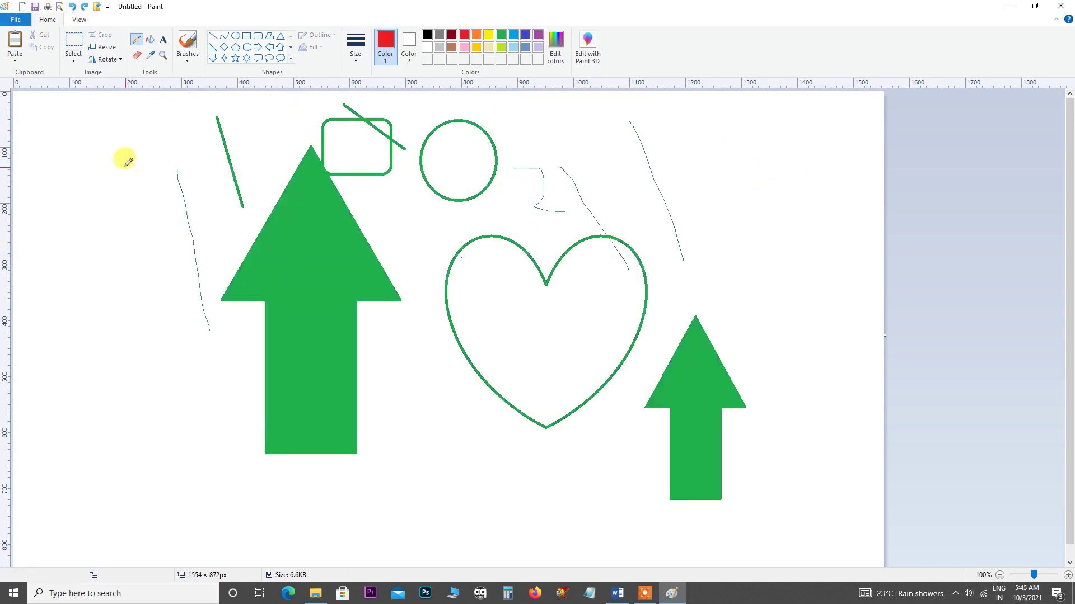
Step: Convert the green drawing to black and white through the image properties
click(17, 20)
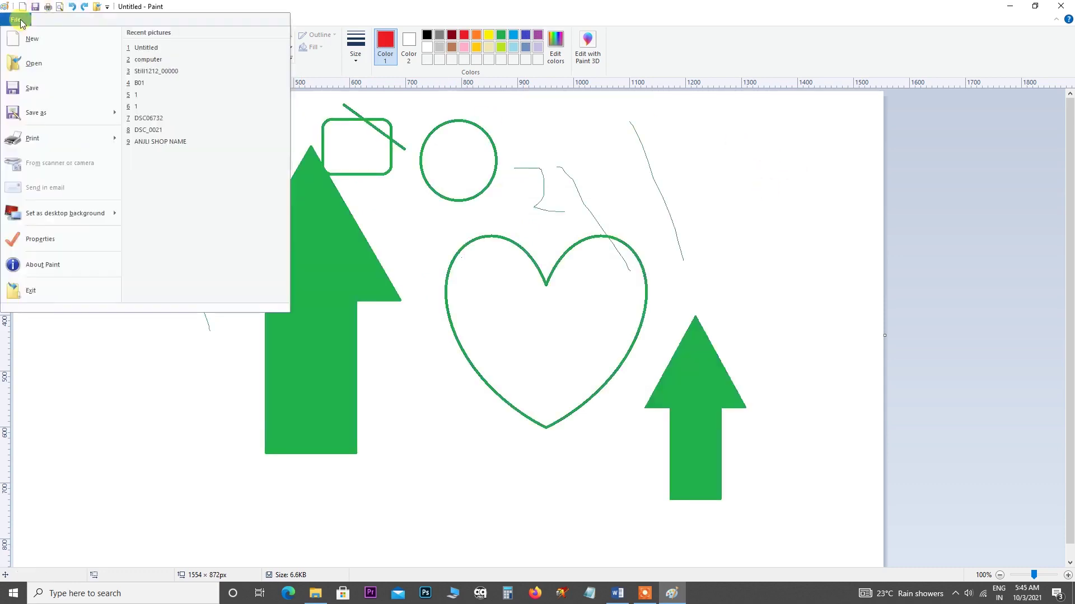
click(40, 241)
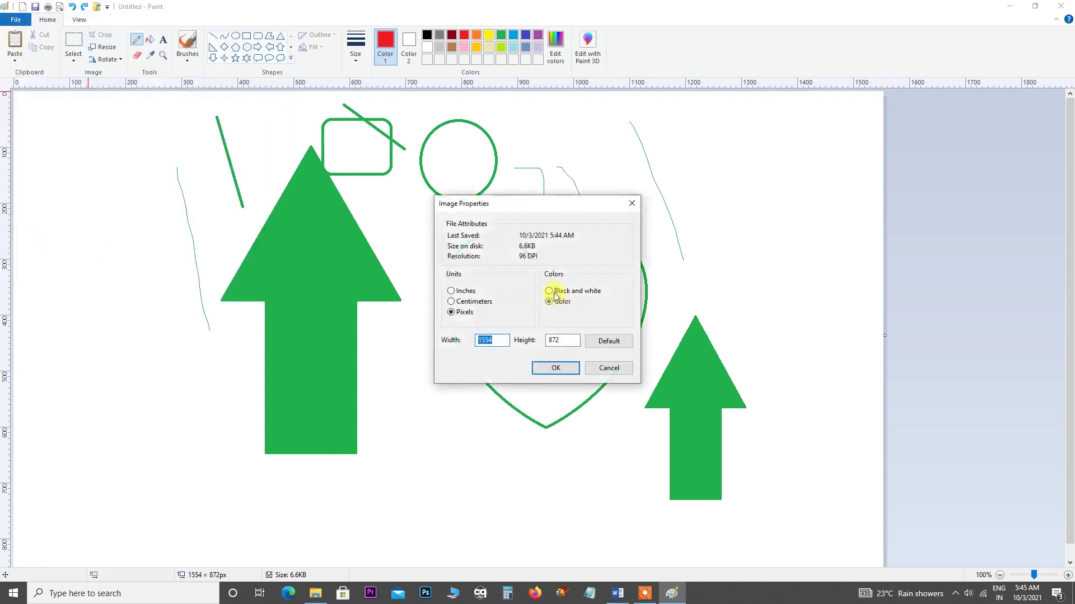
click(555, 292)
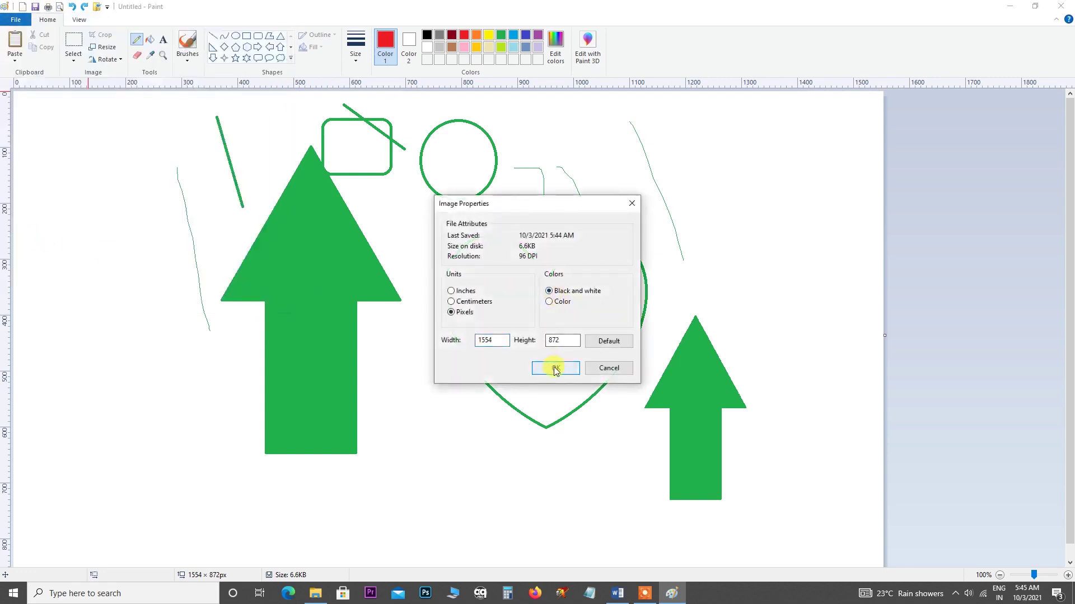
click(555, 368)
click(567, 320)
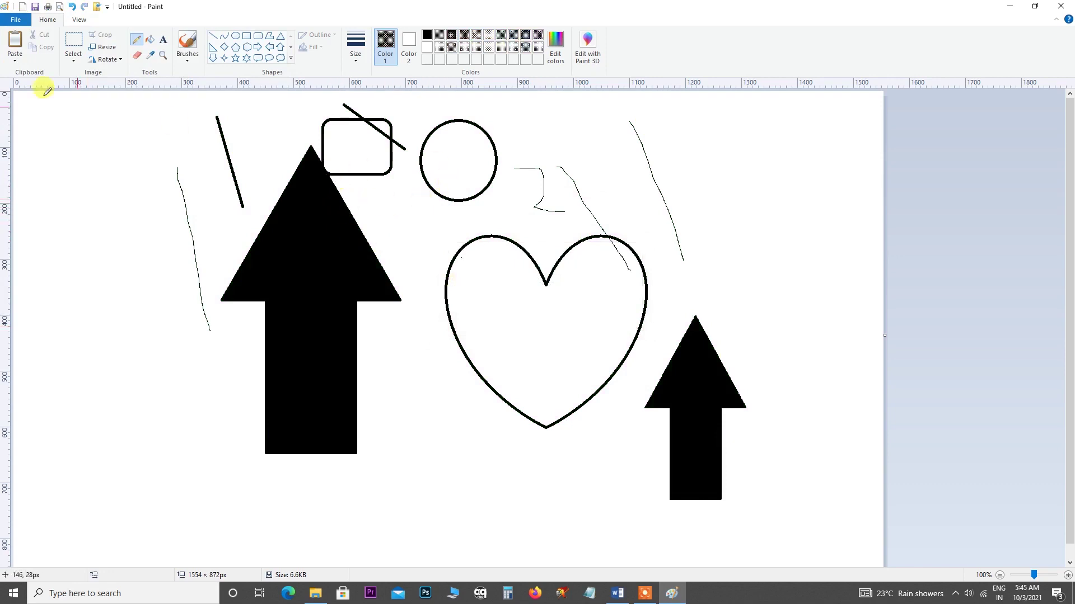
Step: Set the black-and-white drawing as the desktop background again, saving the changes to the file
click(19, 21)
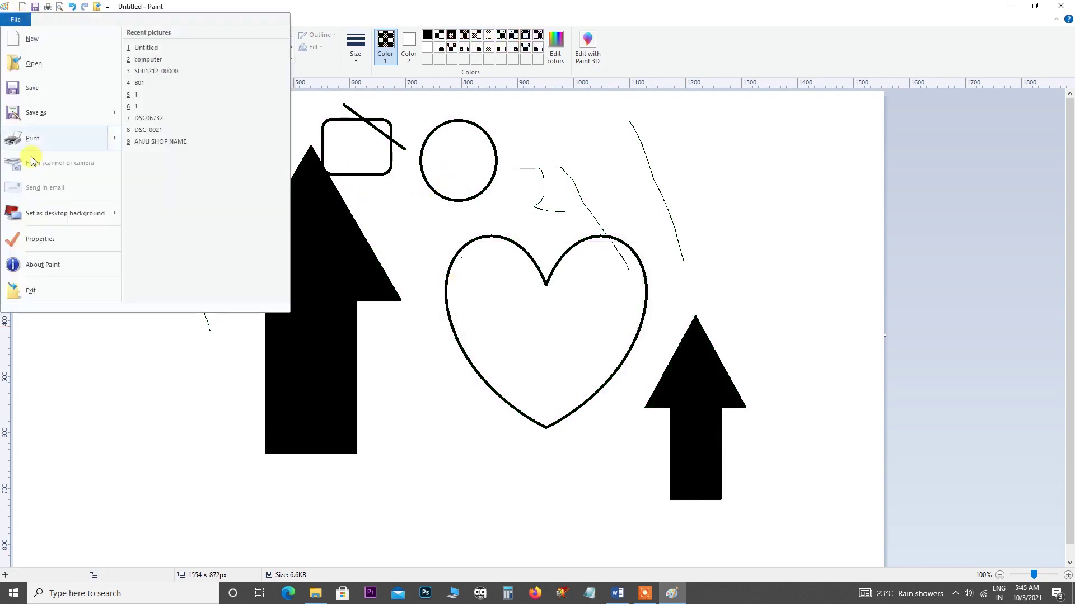
click(37, 216)
click(562, 319)
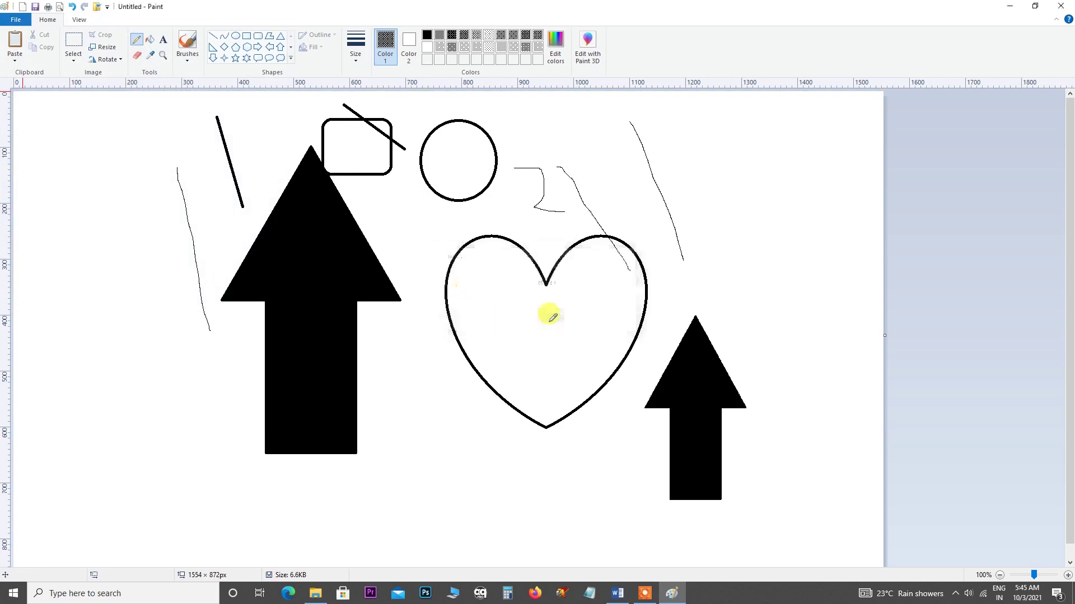
Step: Set the colour mode of the newly saved black-and-white image to Color
click(17, 21)
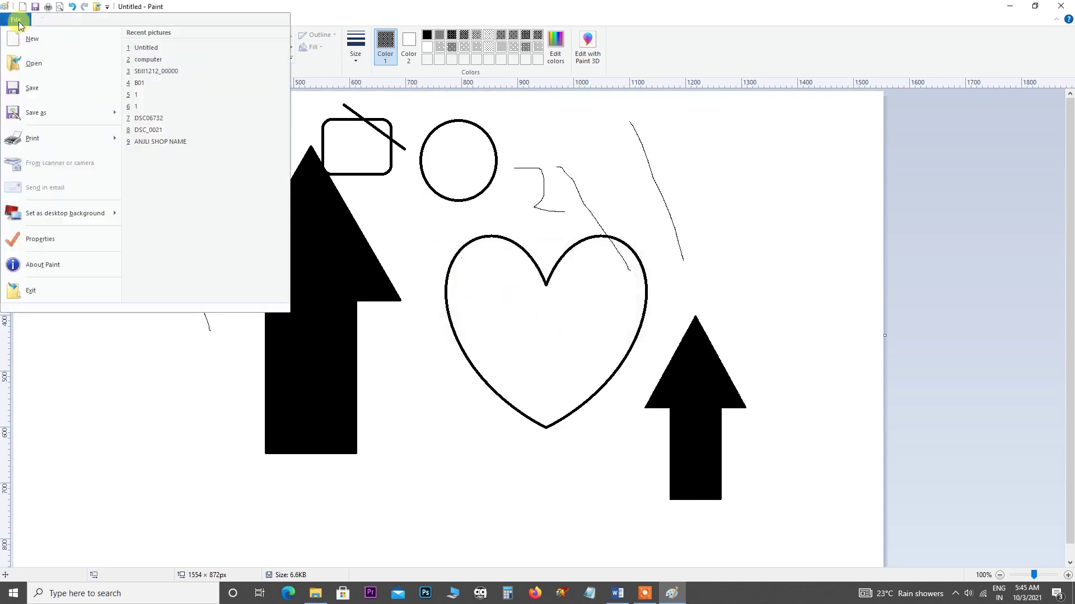
click(45, 240)
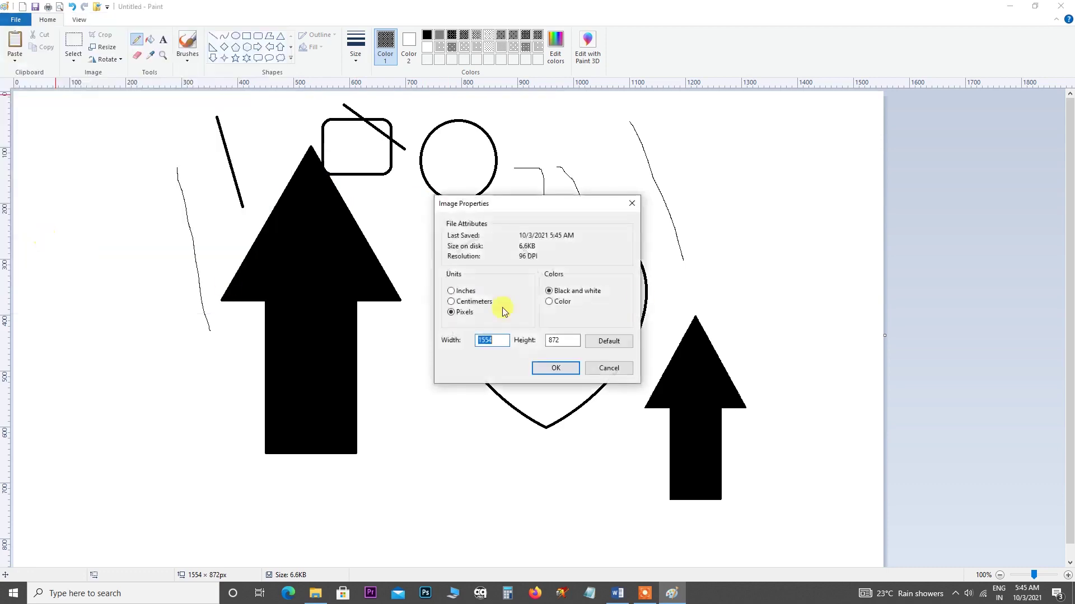
click(556, 369)
Step: Draw two short red pencil lines beside the large arrow and undo them
drag(137, 141, 149, 233)
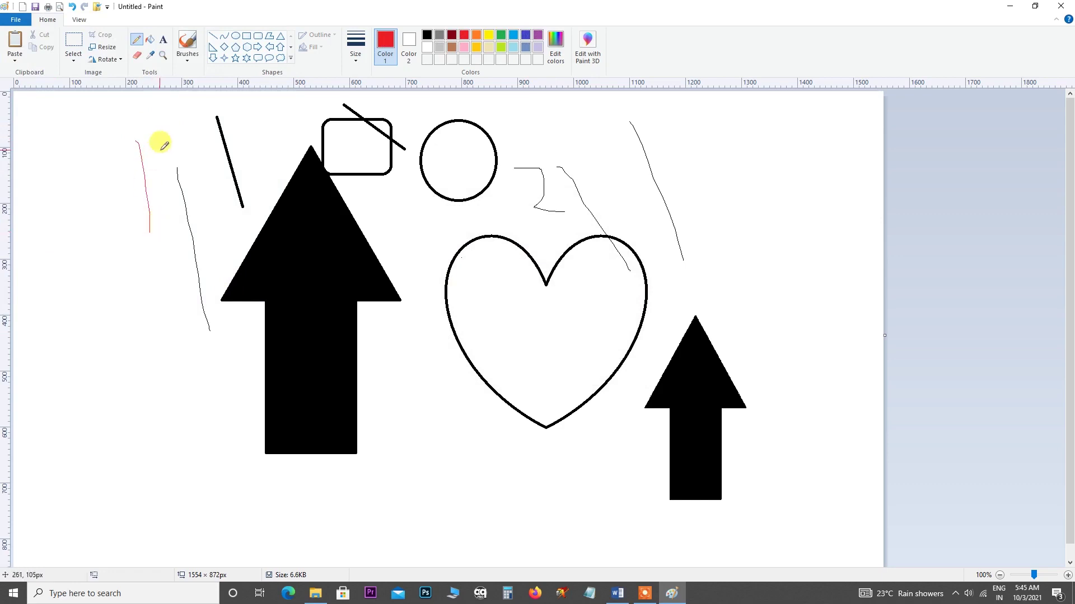
drag(167, 150, 194, 206)
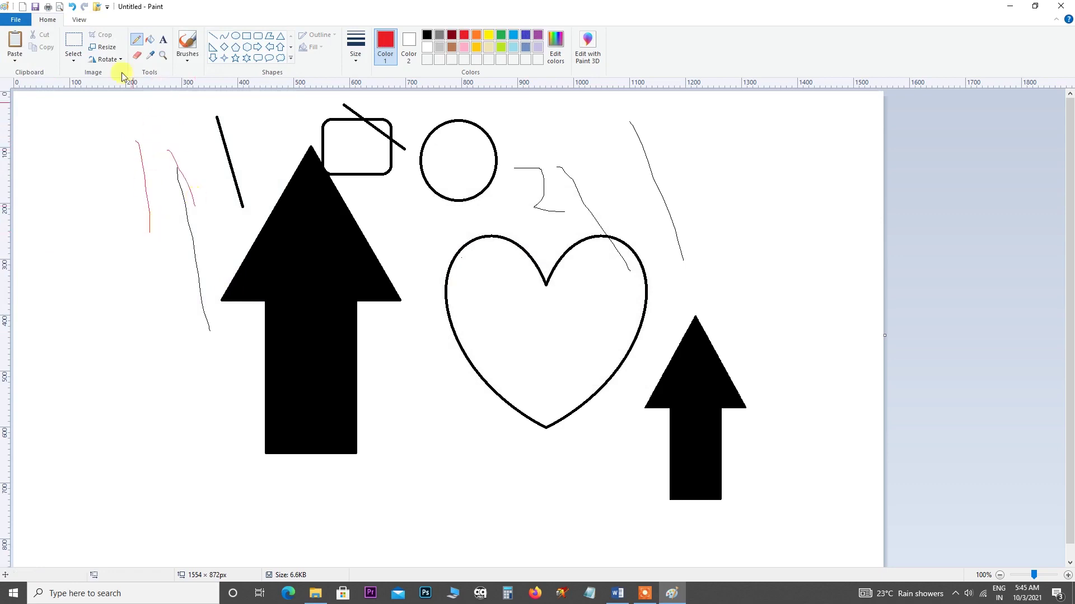
click(73, 9)
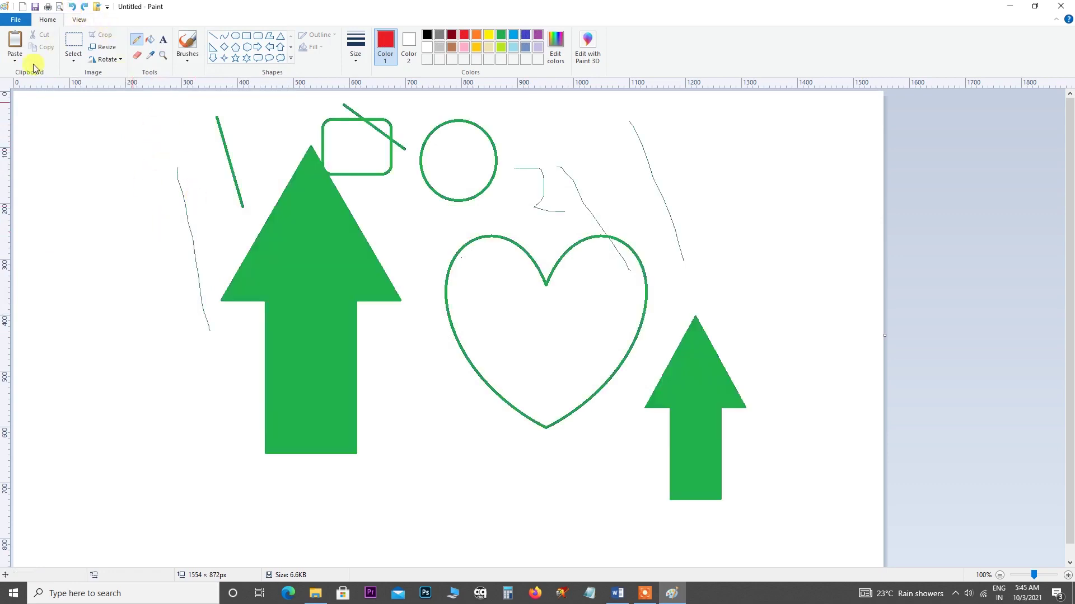
Step: Examine the Image Properties options, showing the size in inches and in pixels, and close them without applying
click(16, 20)
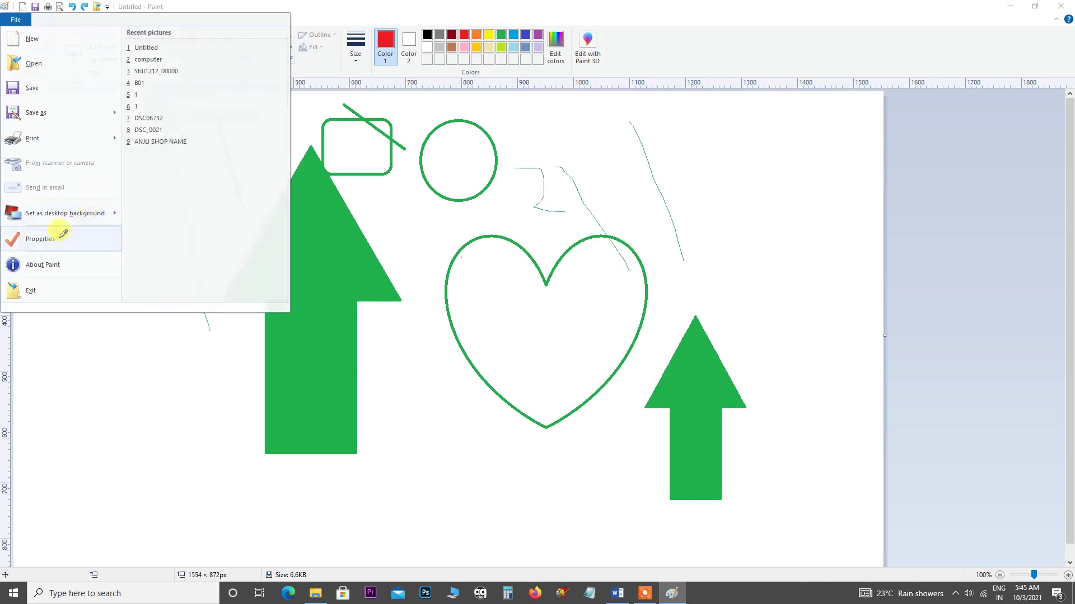
click(53, 239)
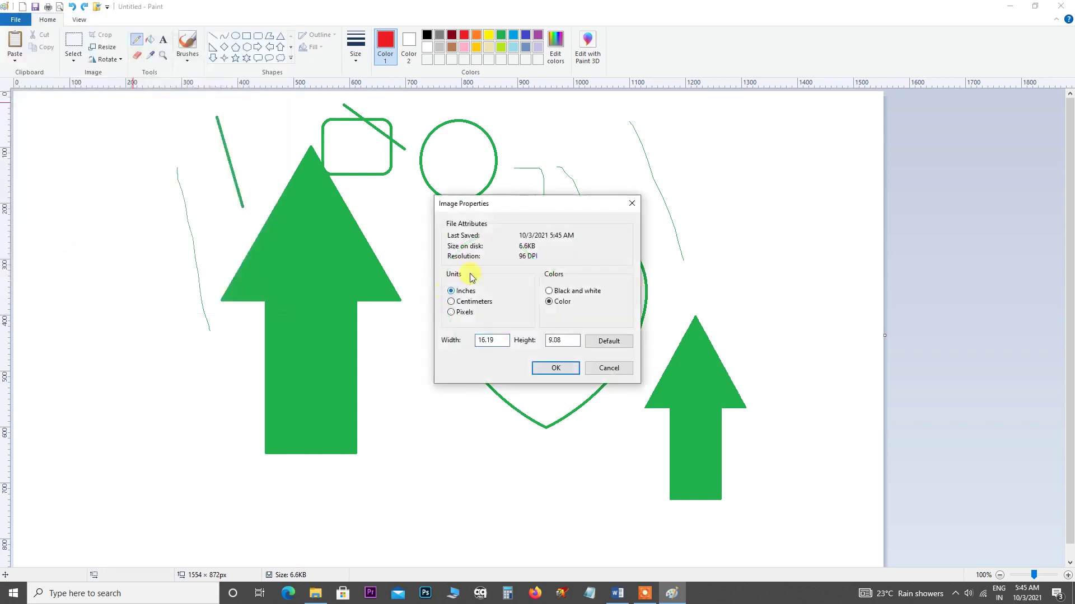
click(453, 315)
click(631, 204)
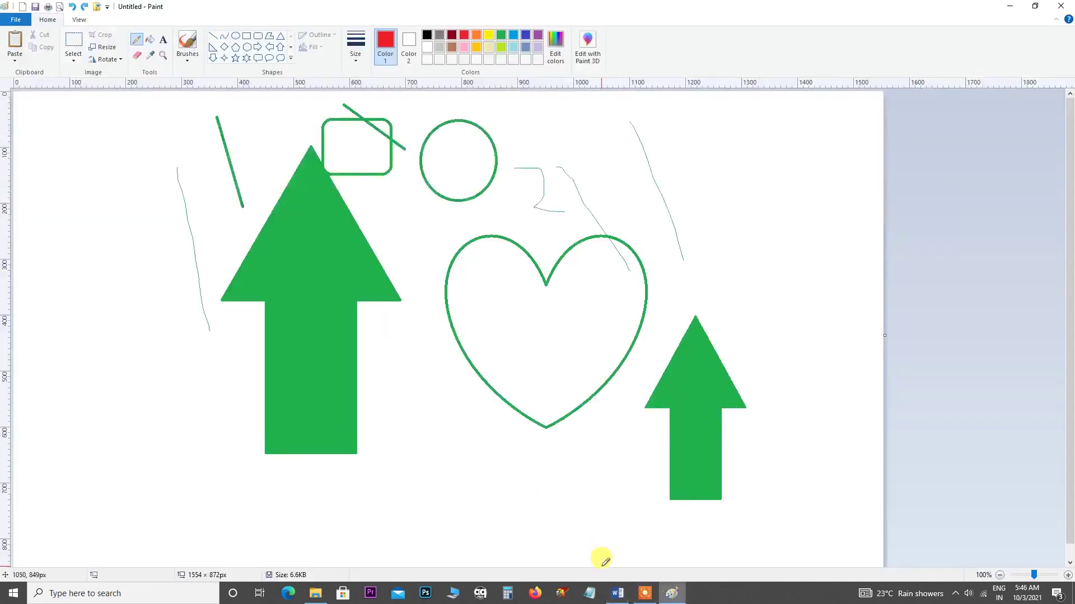
Step: Select the area around all the shapes, about 1237 × 807 px, and delete it
click(671, 593)
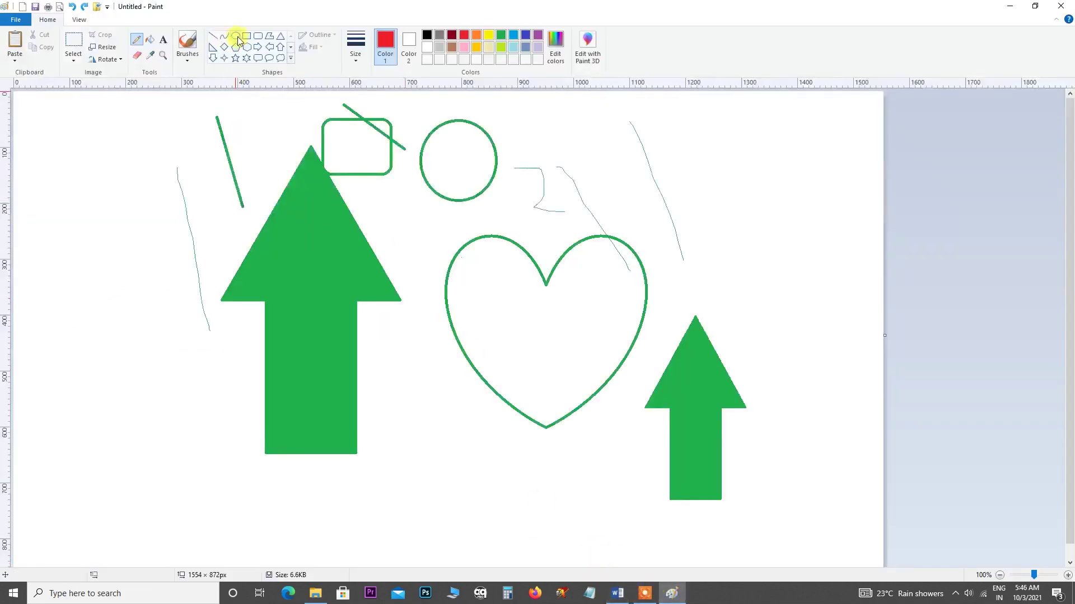
click(73, 41)
mouse_move(101, 102)
mouse_down()
mouse_move(643, 501)
mouse_move(792, 553)
mouse_up()
key(Delete)
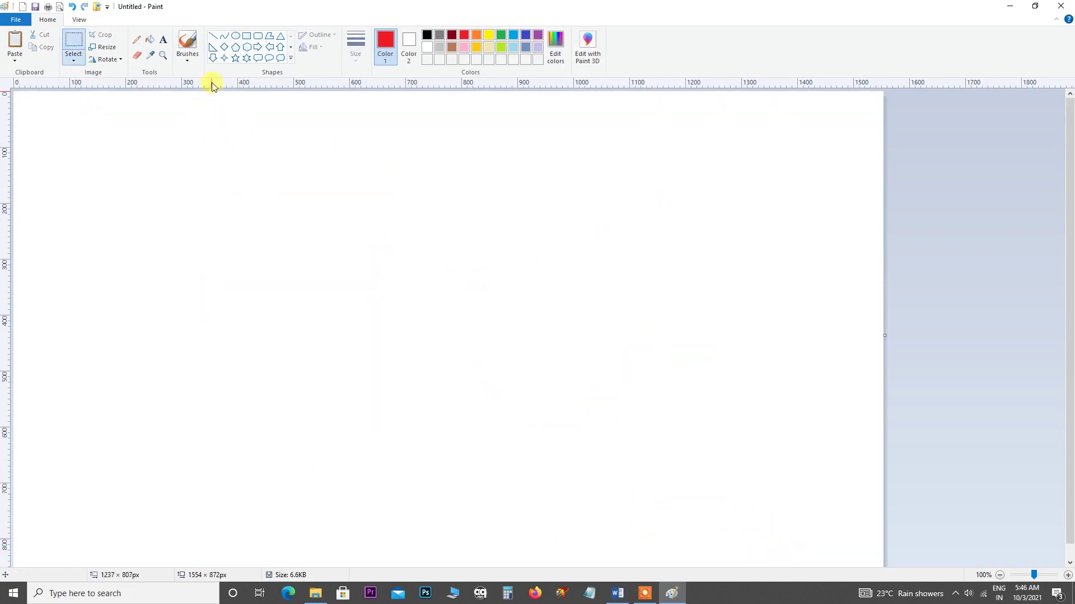
Step: Choose the heart shape and set Color 1 to red and Color 2 to green
click(289, 59)
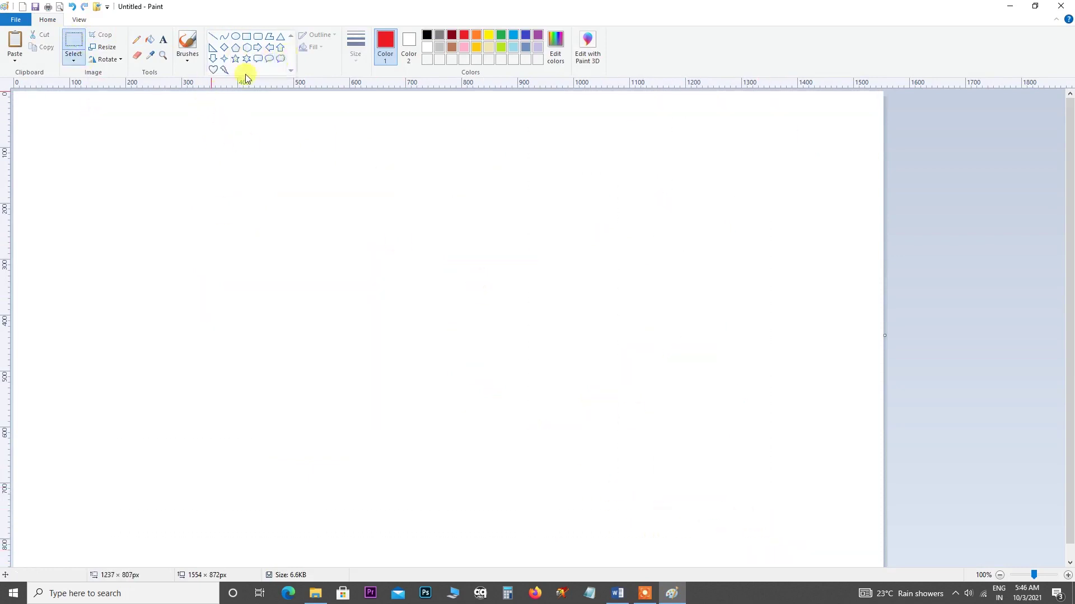
click(213, 70)
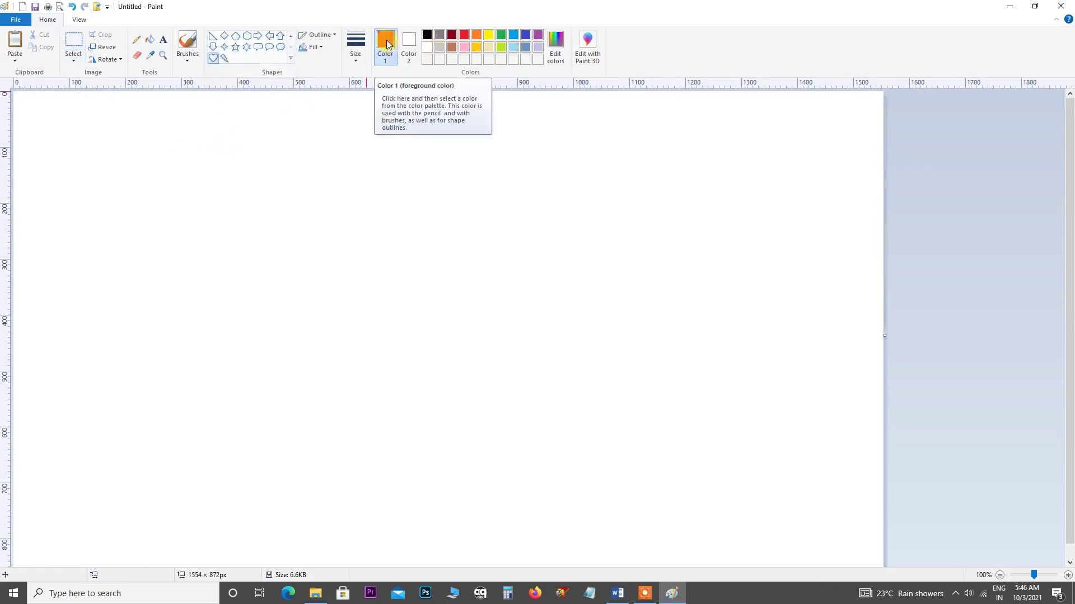
click(464, 34)
click(409, 43)
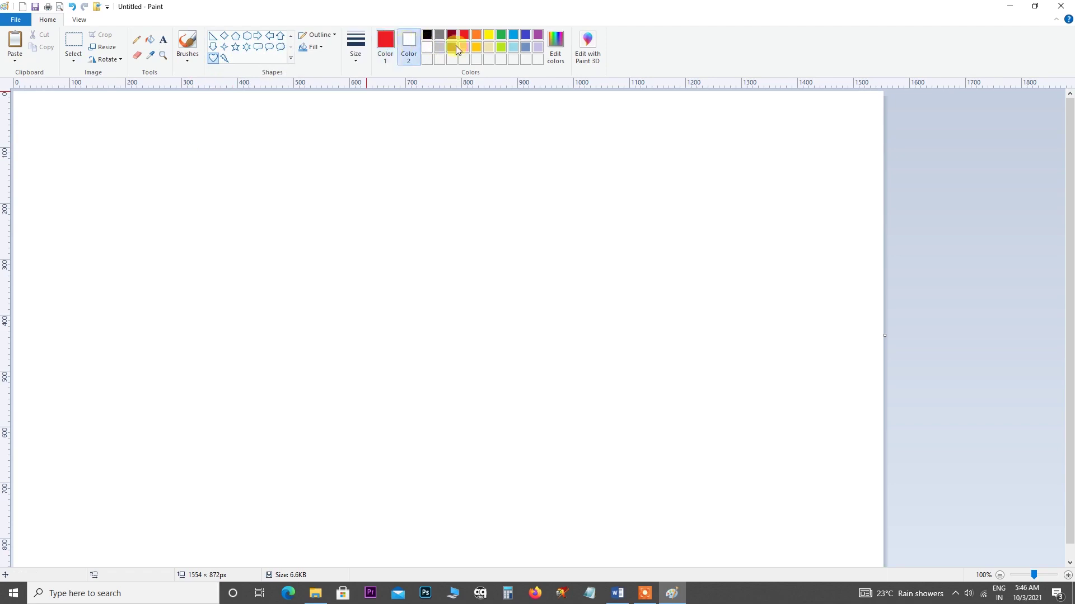
click(502, 37)
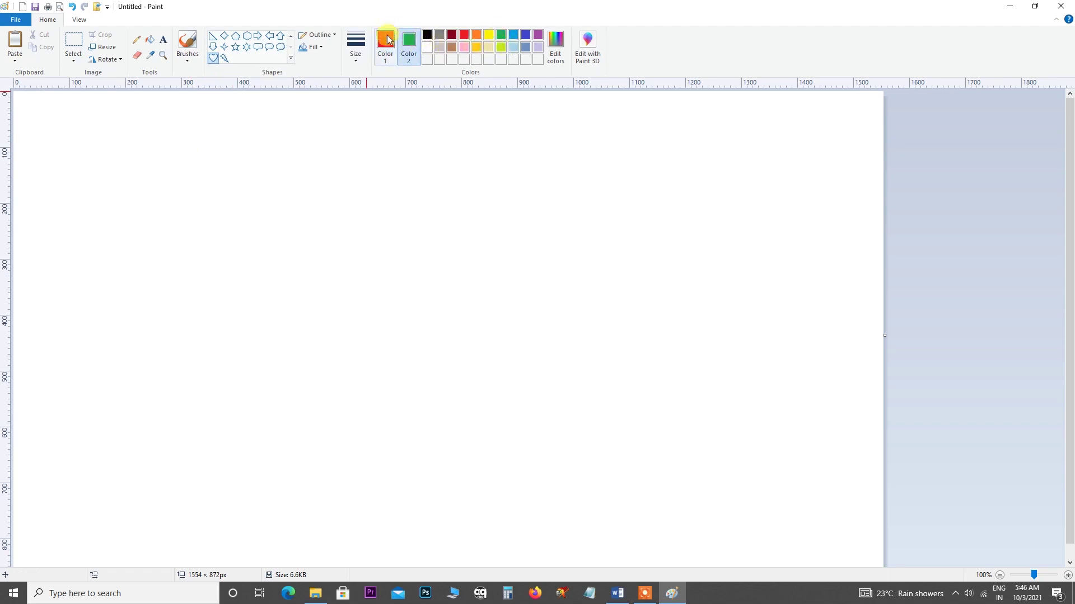
Step: Draw a heart about 655 × 641 px in the middle of the canvas and give it a solid color fill
click(215, 58)
drag(238, 150, 605, 510)
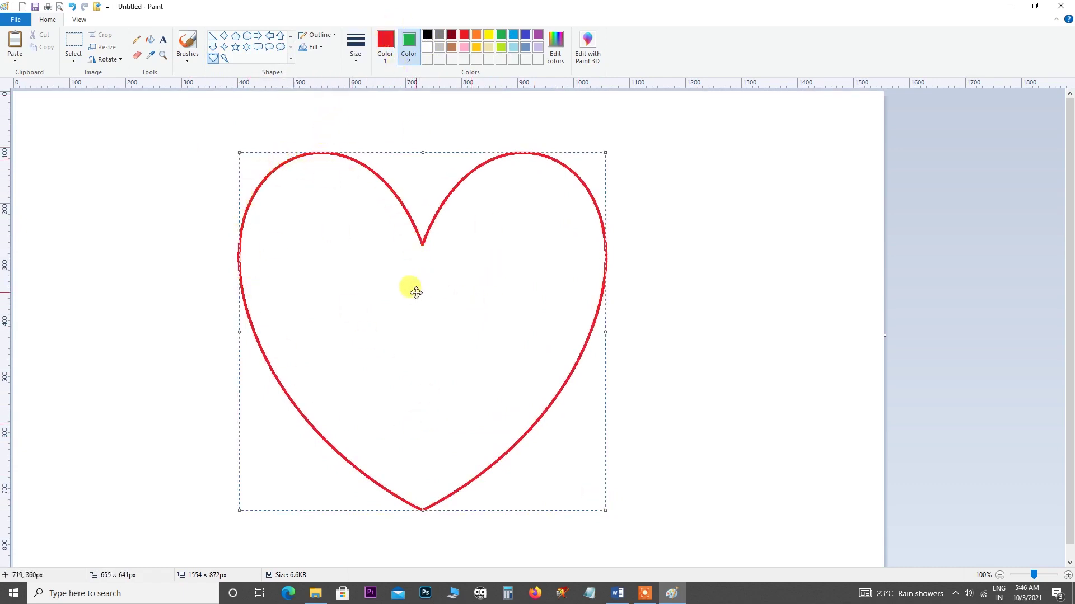
click(323, 49)
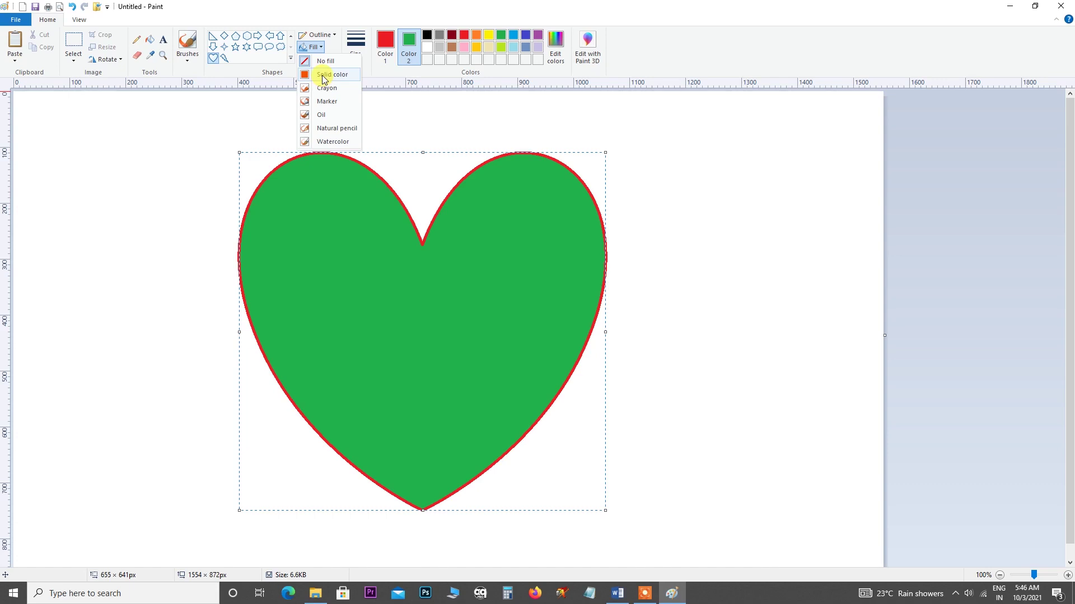
click(324, 79)
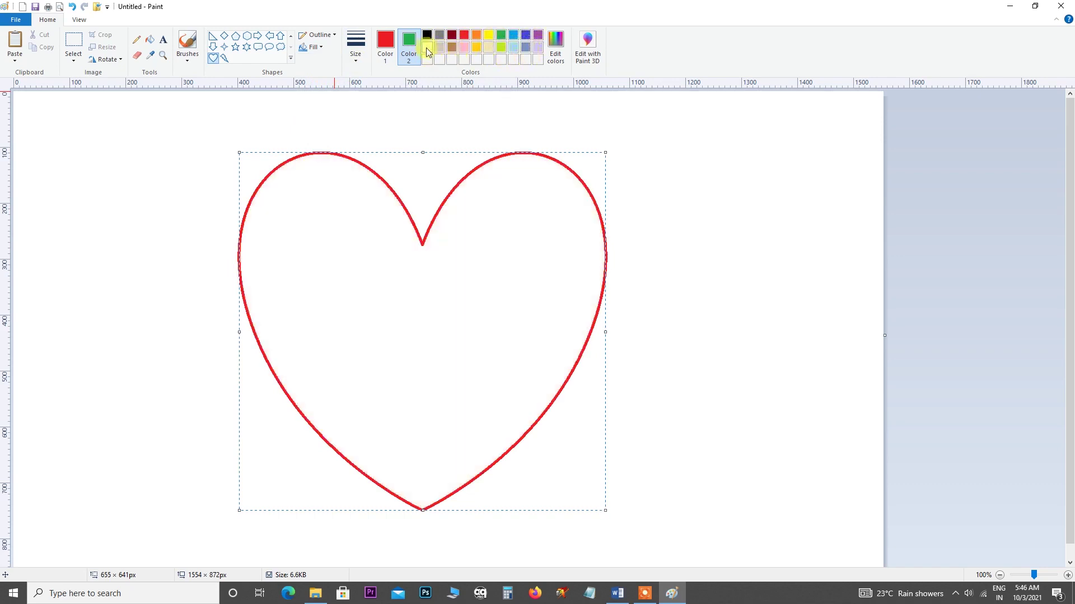
Step: Try red and orange as the heart's Color 2, settle on yellow, and choose a thicker outline size
click(464, 37)
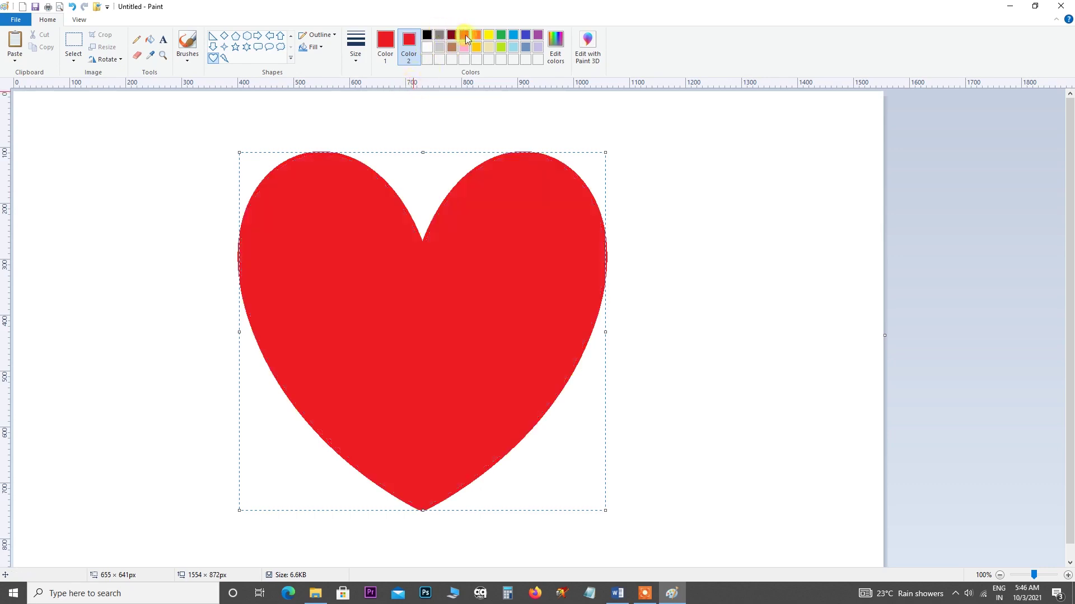
click(476, 37)
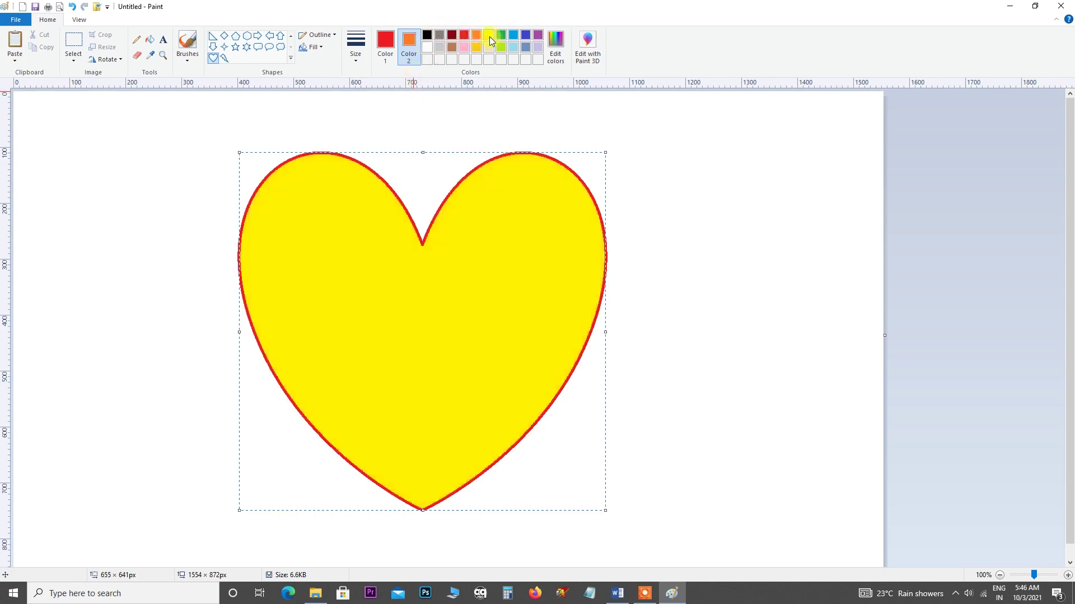
click(489, 38)
click(356, 60)
click(366, 141)
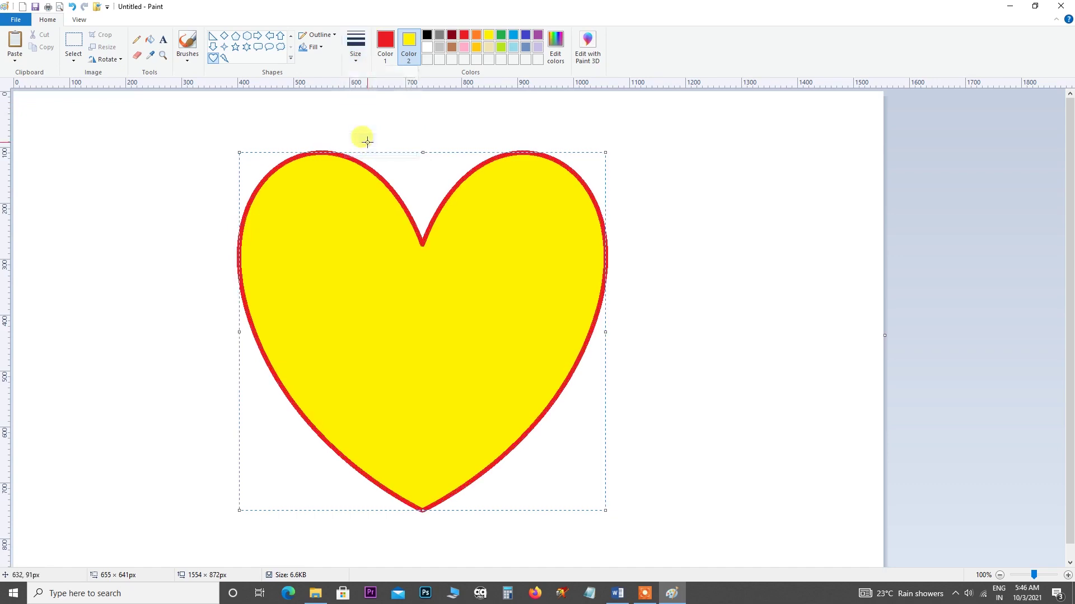
Step: Set the heart to no fill with a solid color outline
click(320, 48)
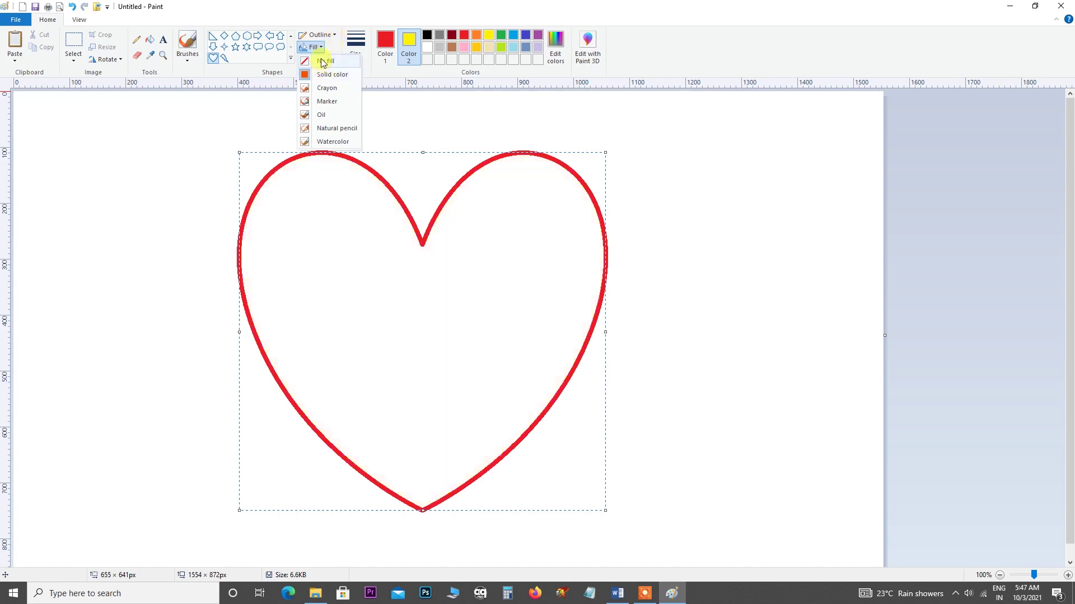
click(324, 62)
click(335, 37)
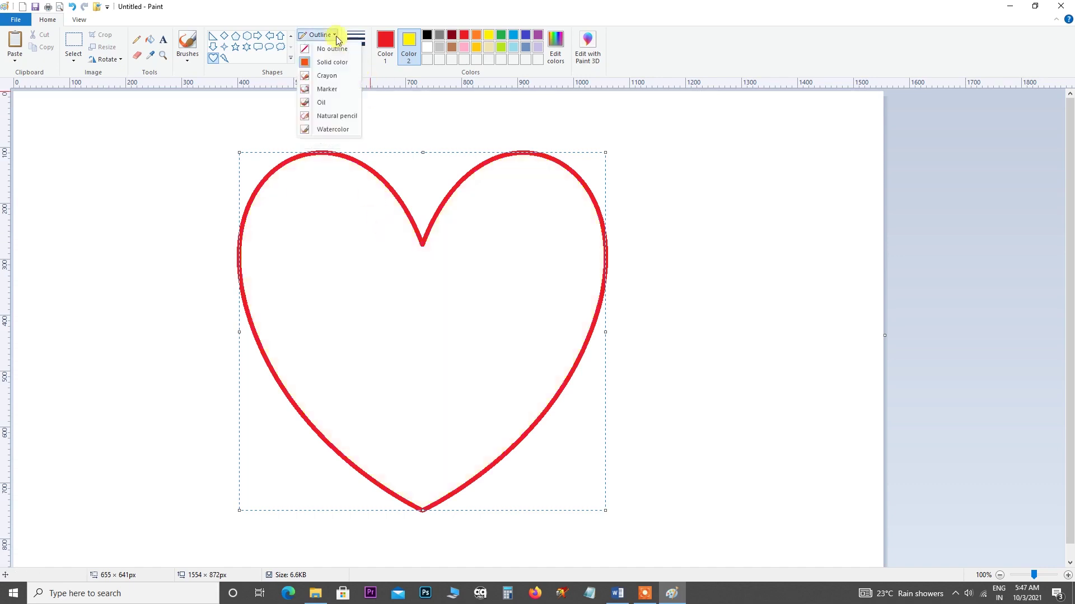
click(325, 62)
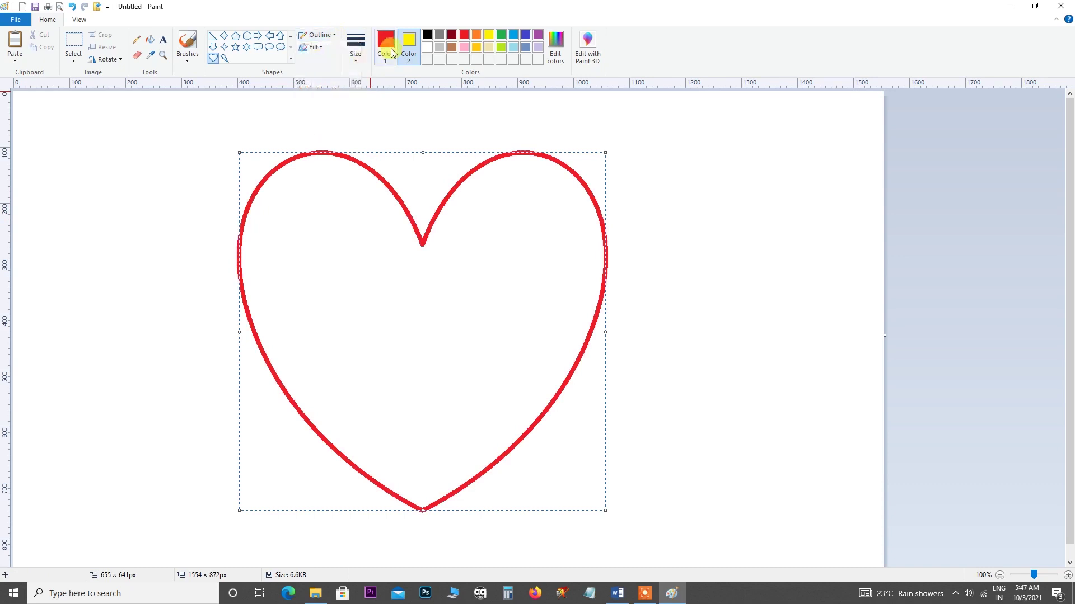
Step: Give the heart a solid color fill in yellow and set it to no outline
click(324, 49)
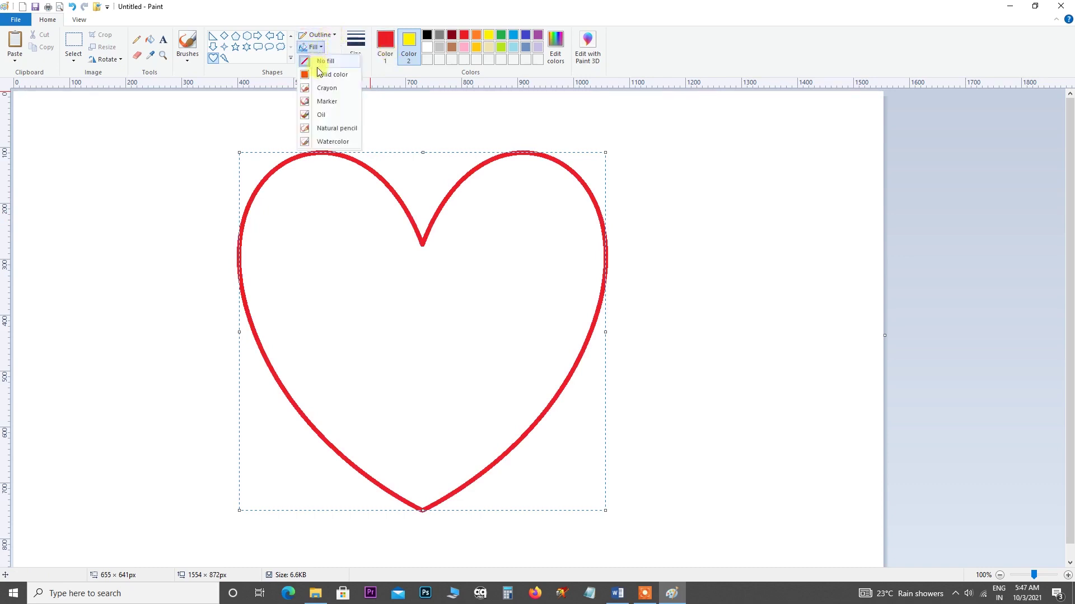
click(314, 73)
click(336, 37)
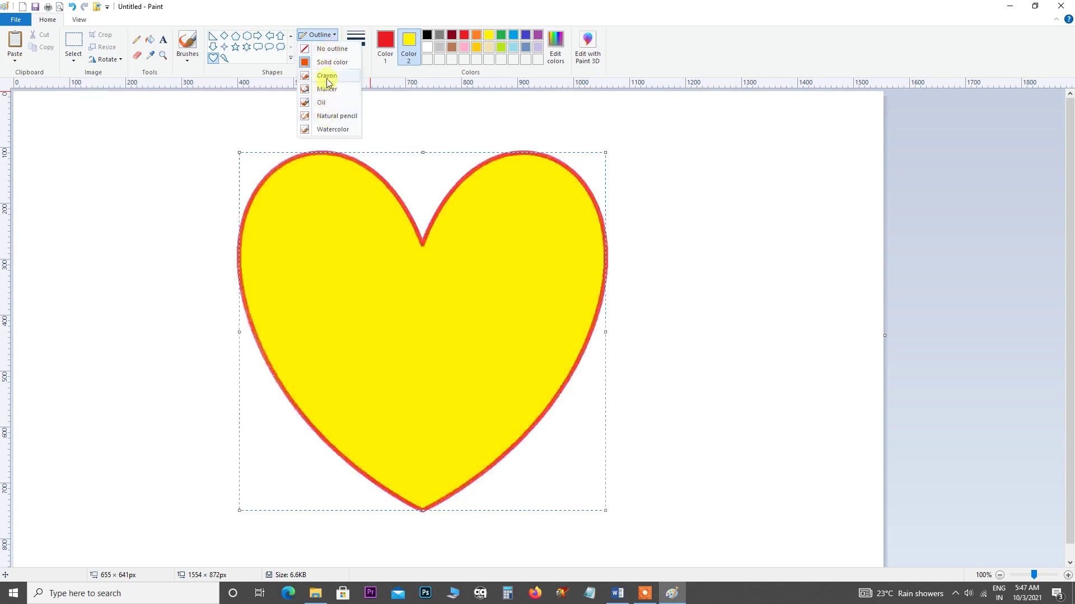
click(325, 49)
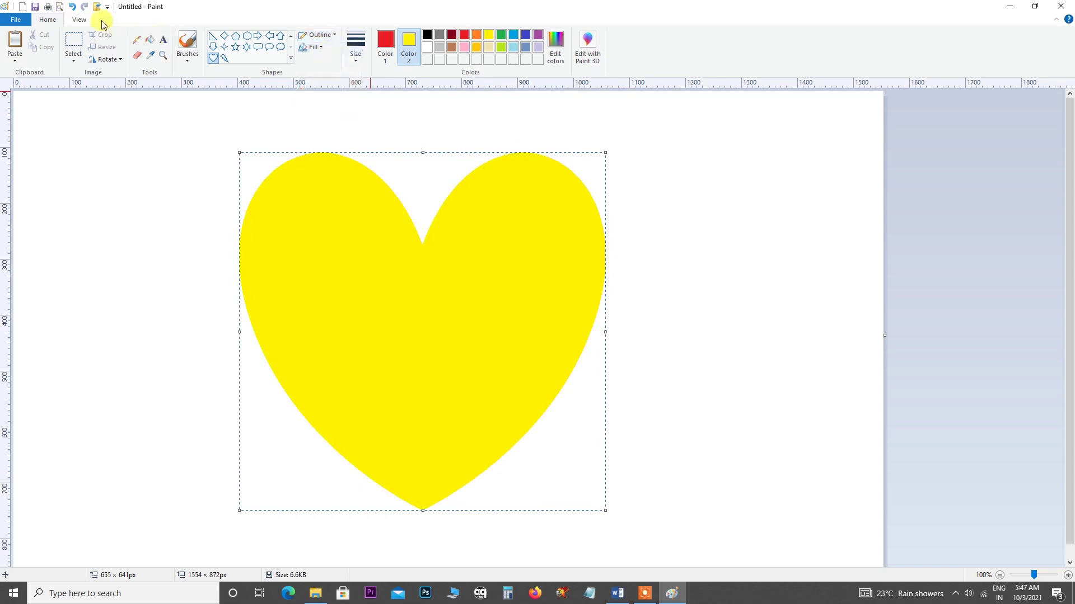
Step: Zoom in on the canvas once and zoom back out
click(82, 19)
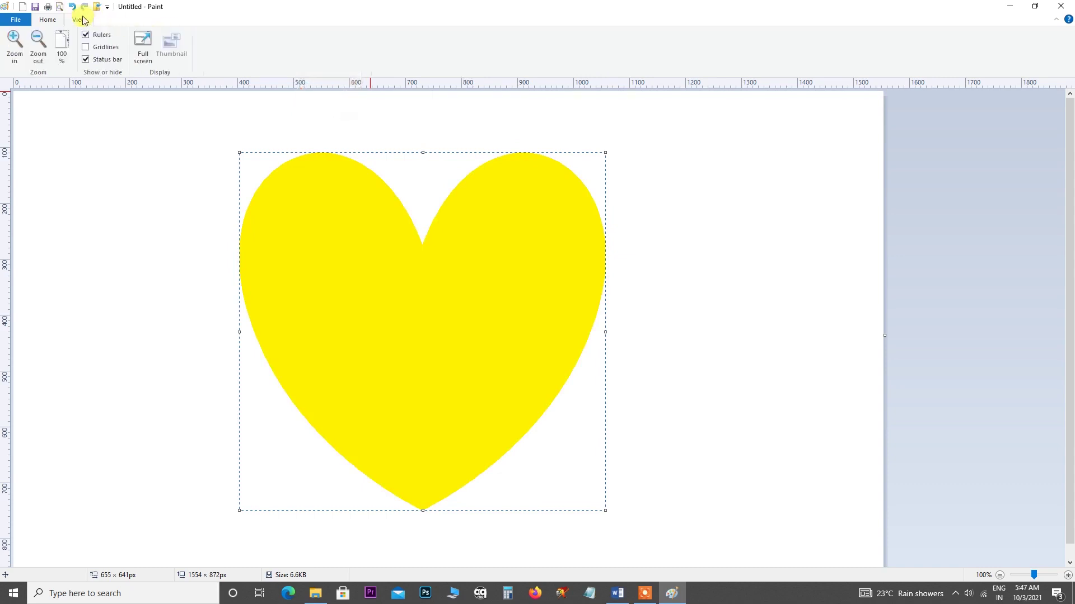
click(13, 42)
click(37, 44)
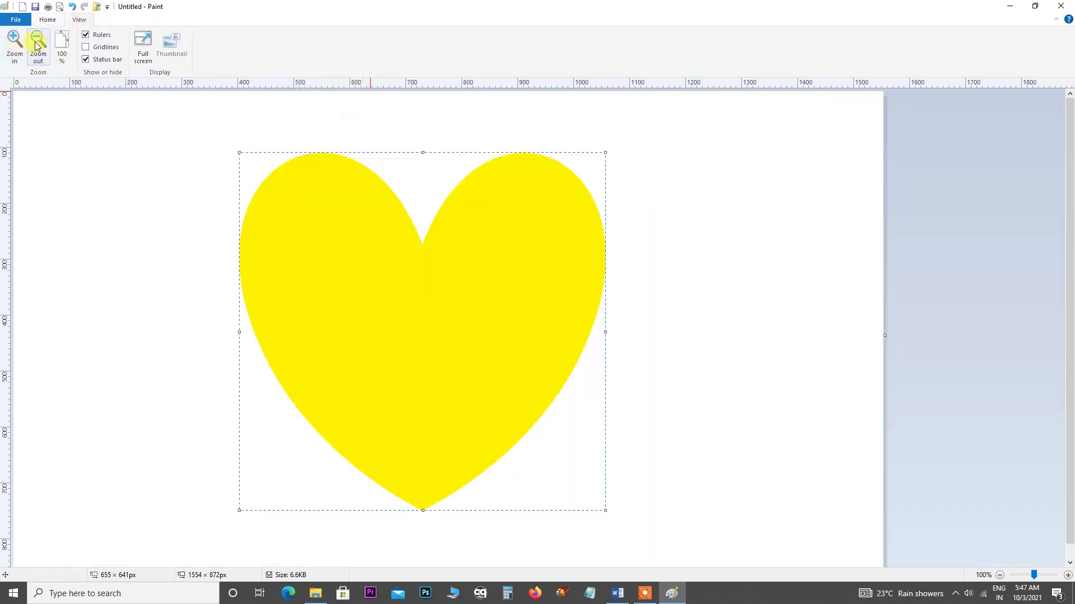
Step: Demonstrate switching the rulers, gridlines and status bar, returning each one to its original setting
click(93, 39)
click(91, 40)
click(90, 40)
click(90, 41)
click(86, 49)
click(87, 49)
click(86, 59)
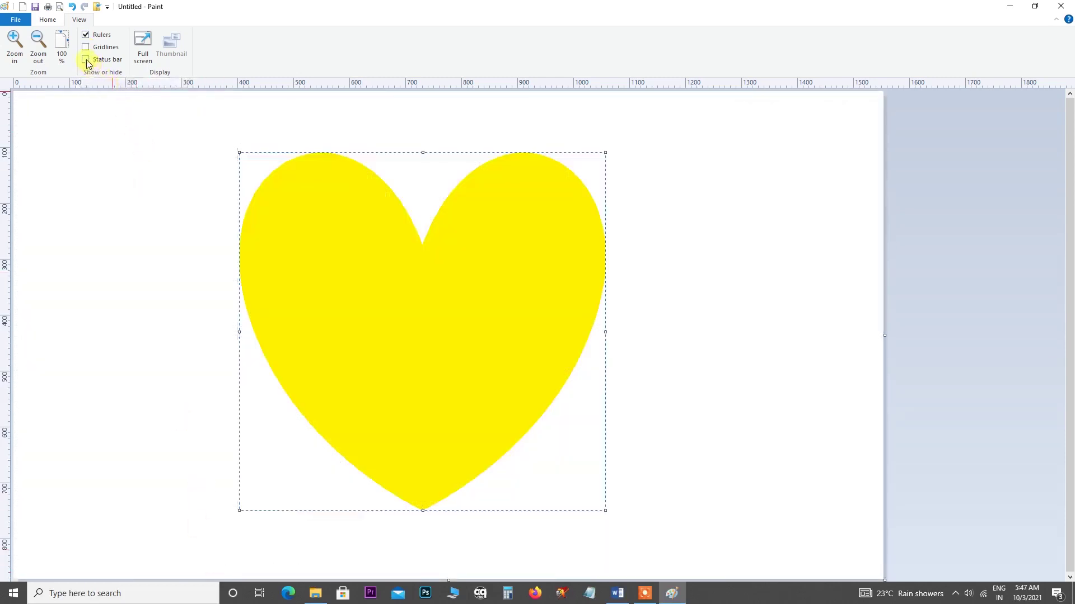
click(86, 60)
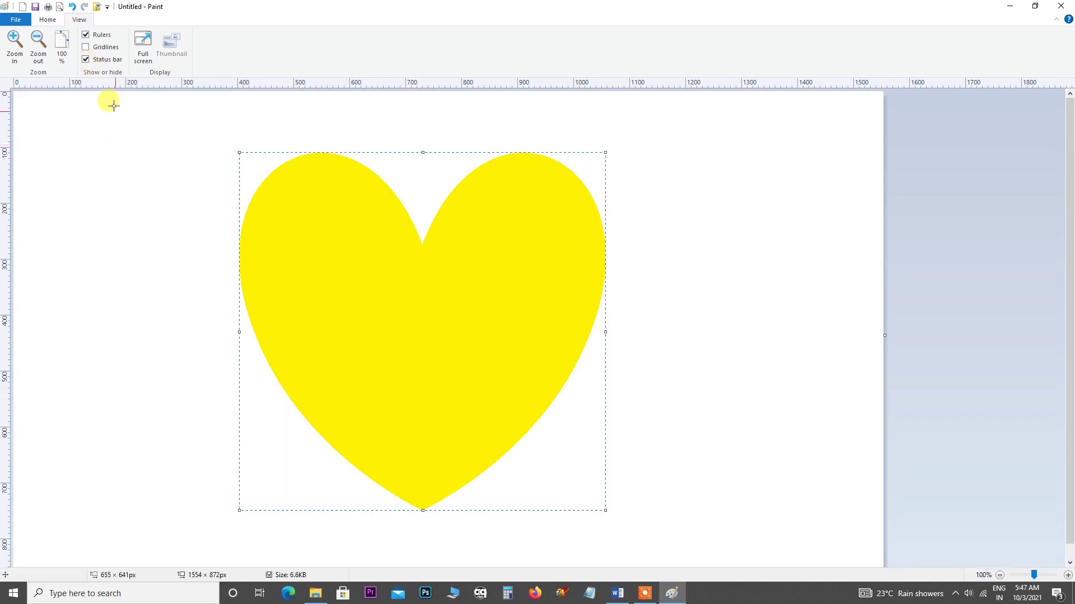
click(86, 35)
click(86, 35)
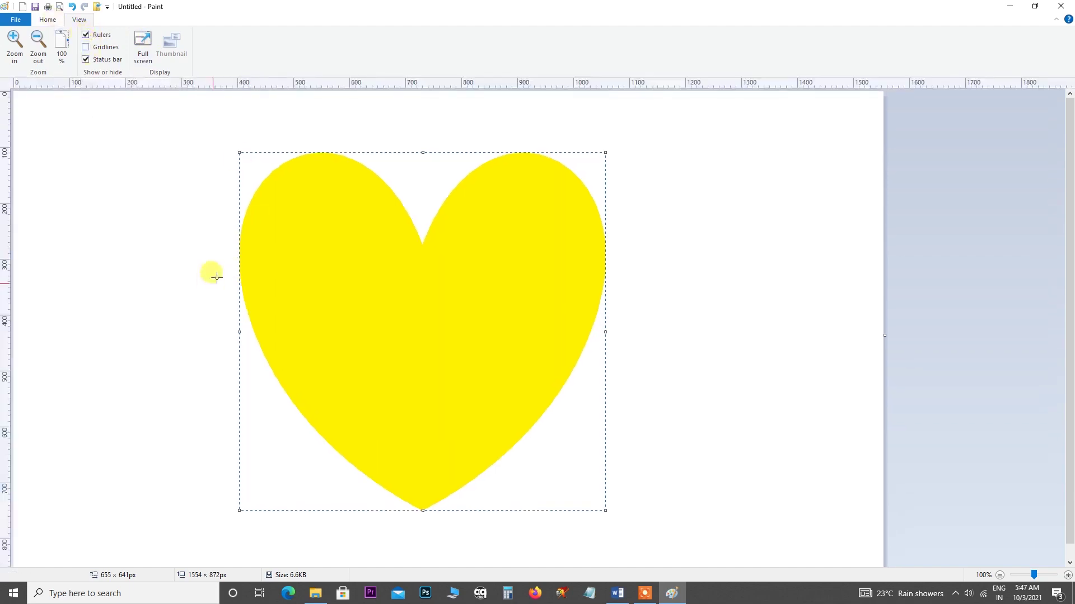
Step: Switch to the Word document and add "GAURAV COMPUTER GYAN" after the first question, "What is a Ms Paint"
click(618, 598)
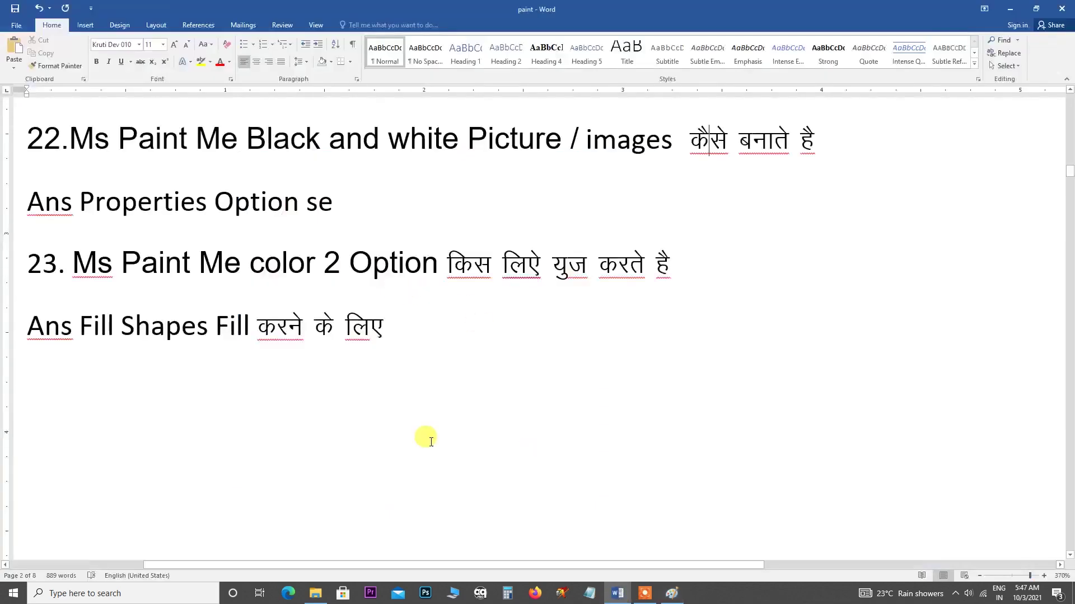
scroll(430, 438, up, 6)
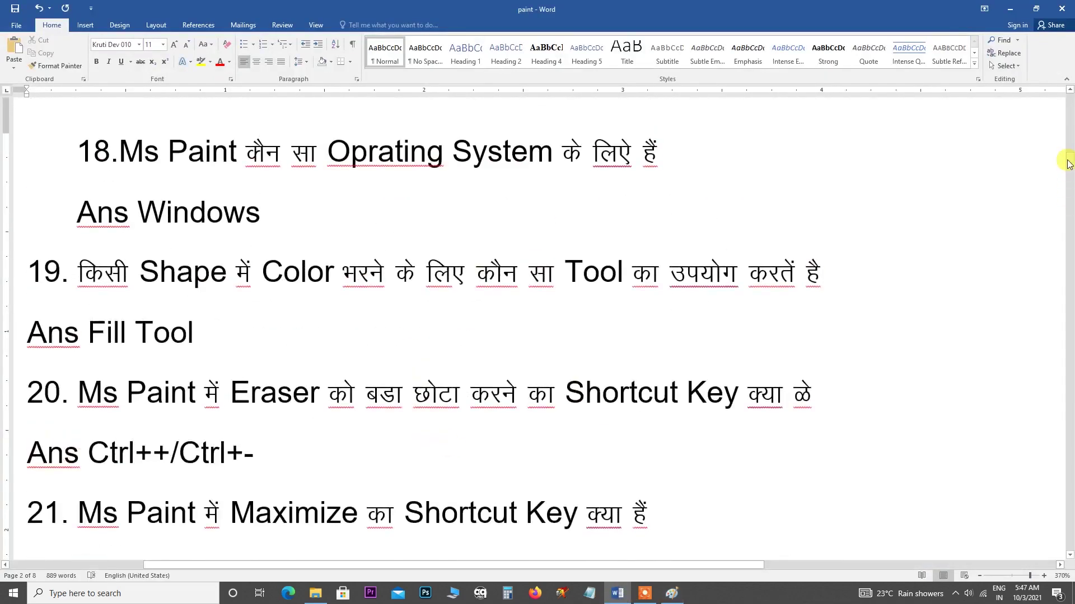
drag(1070, 159, 1069, 100)
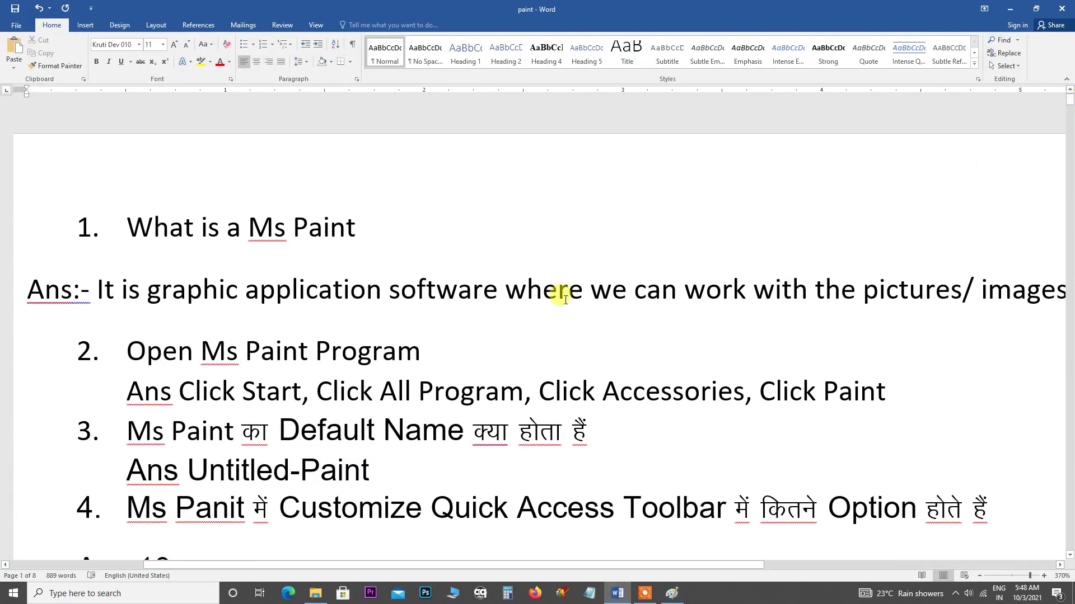
click(391, 228)
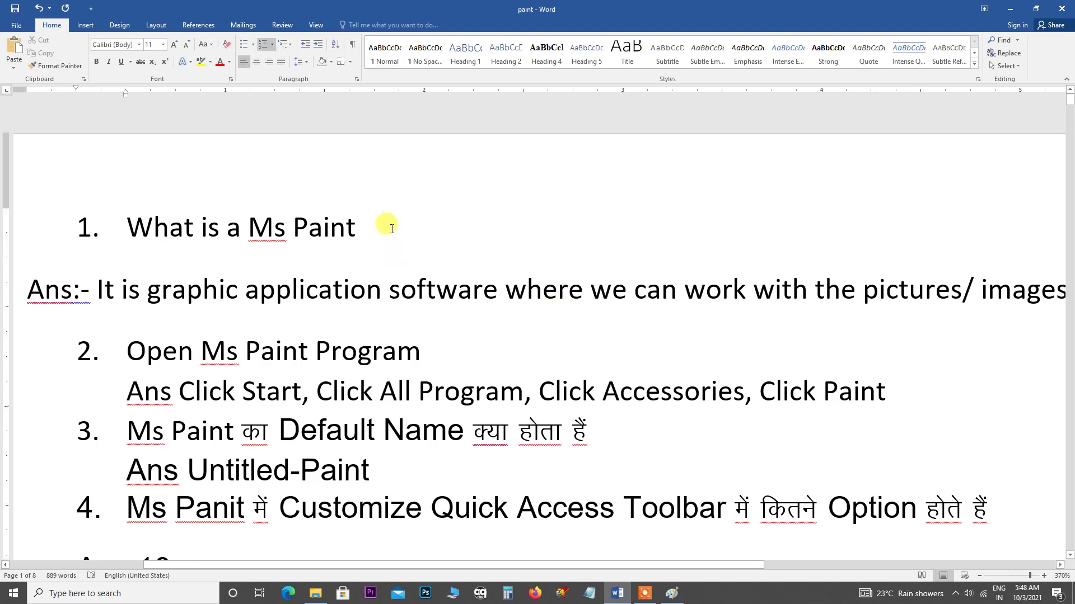
text(GA)
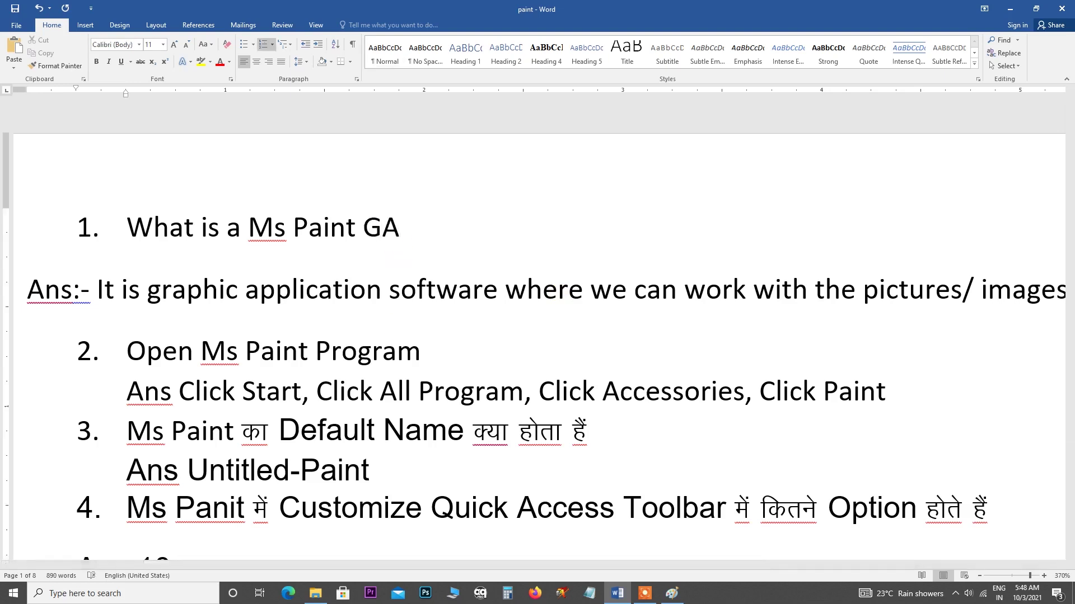
text(URAV COM)
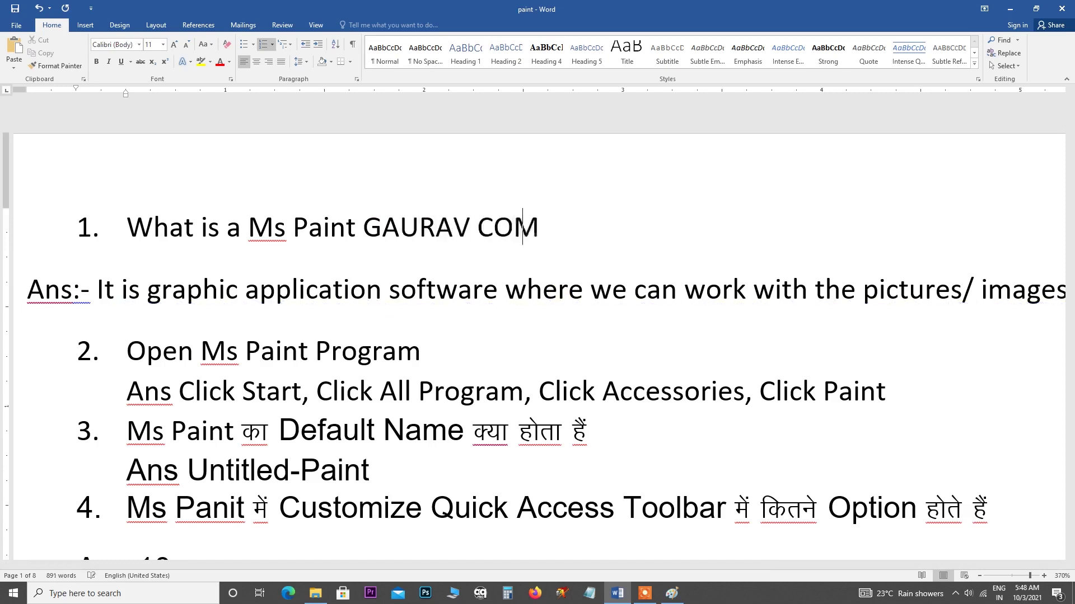
text(PUTER)
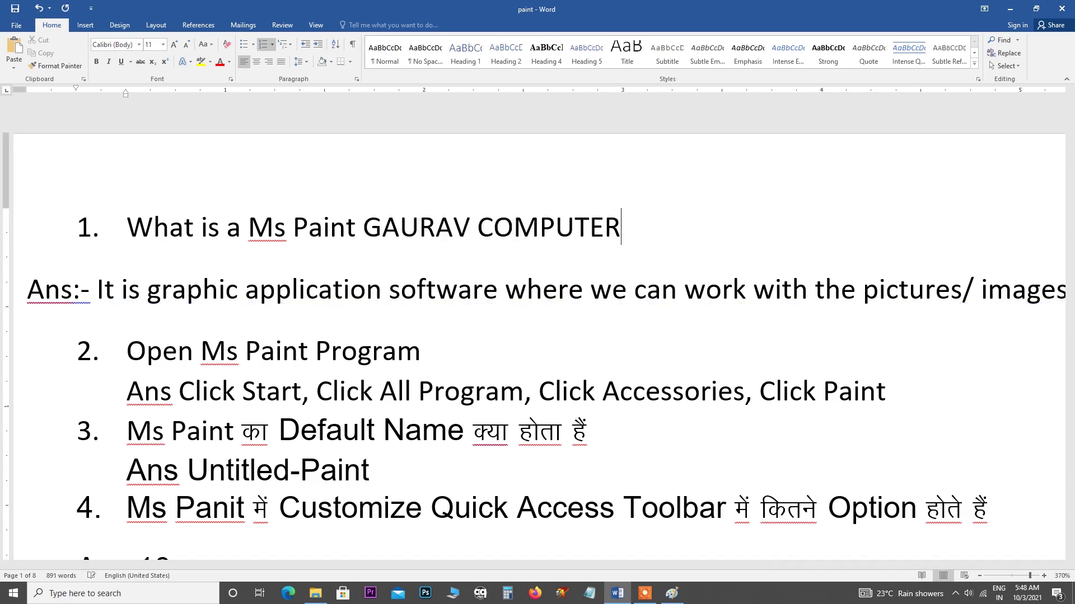
text( GYAN)
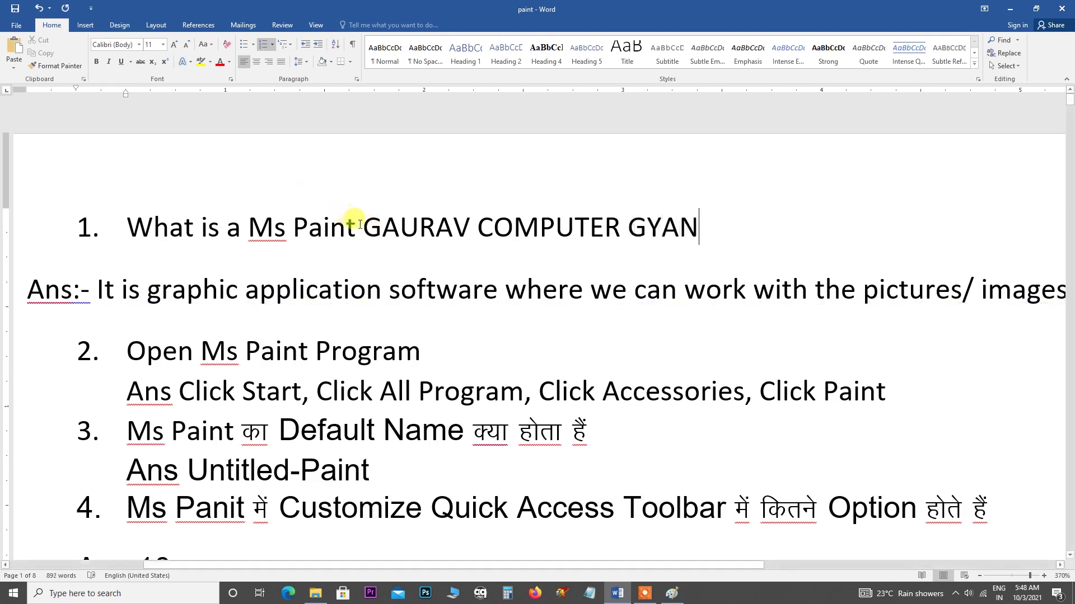
drag(364, 223, 395, 233)
click(394, 232)
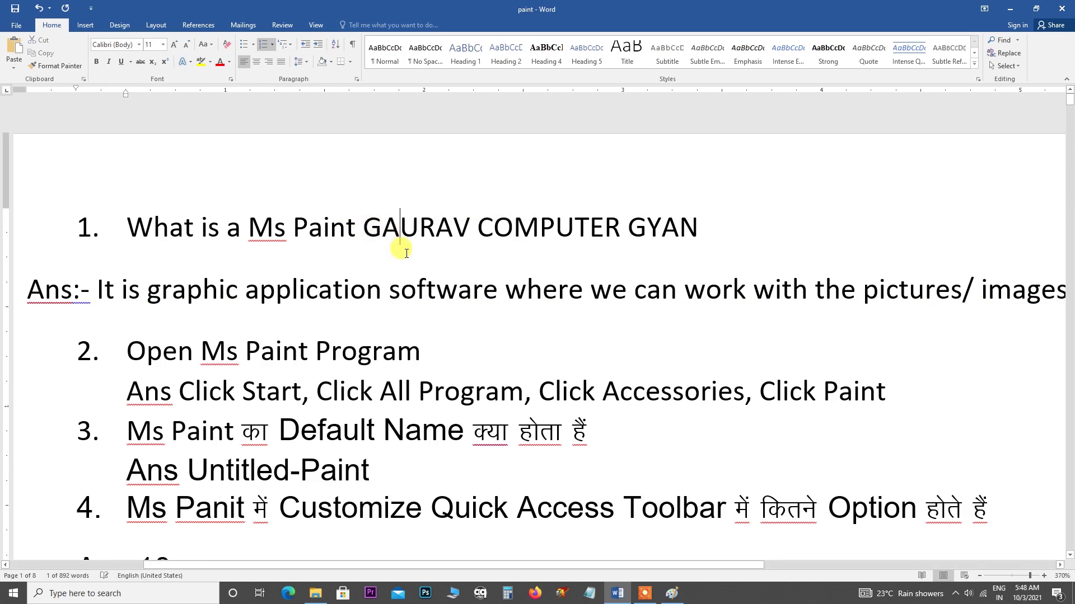